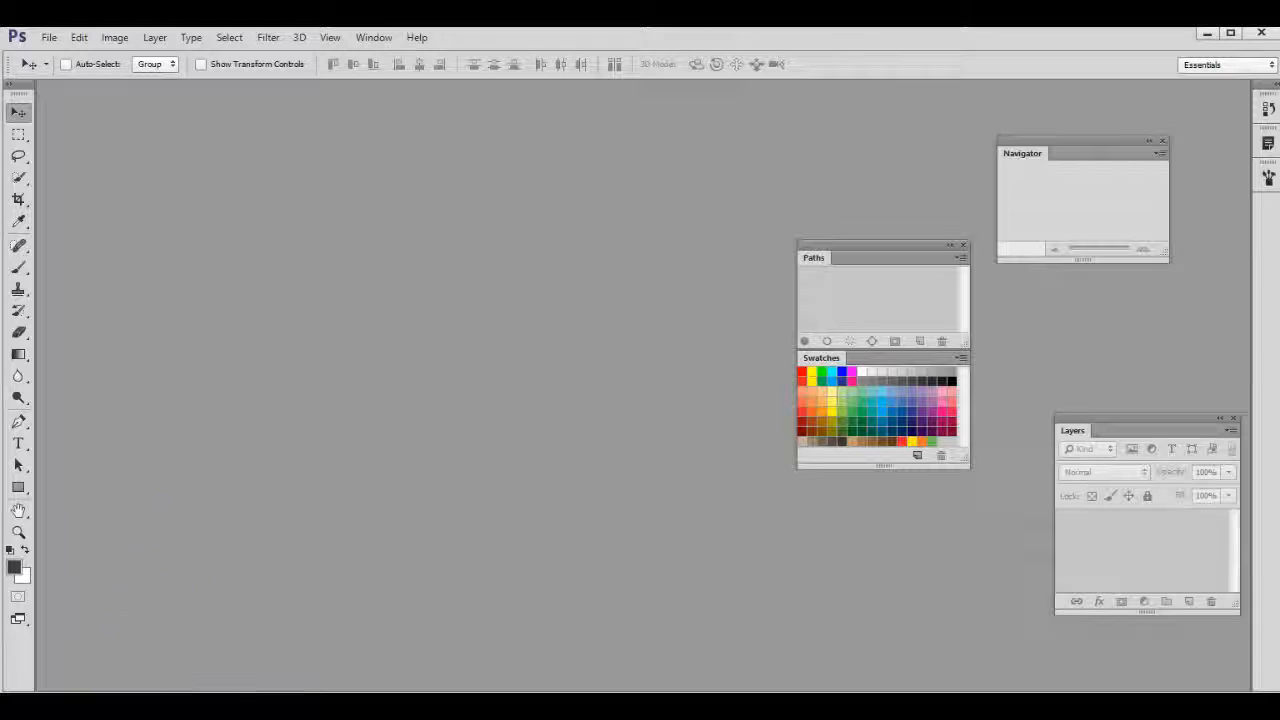
Step: Bring the 4ft_silverstep_tabletop PDF template from the 48in TT folder into Photoshop
{"action": "left_click", "coordinate": [1261, 33]}
{"action": "left_click", "coordinate": [188, 123]}
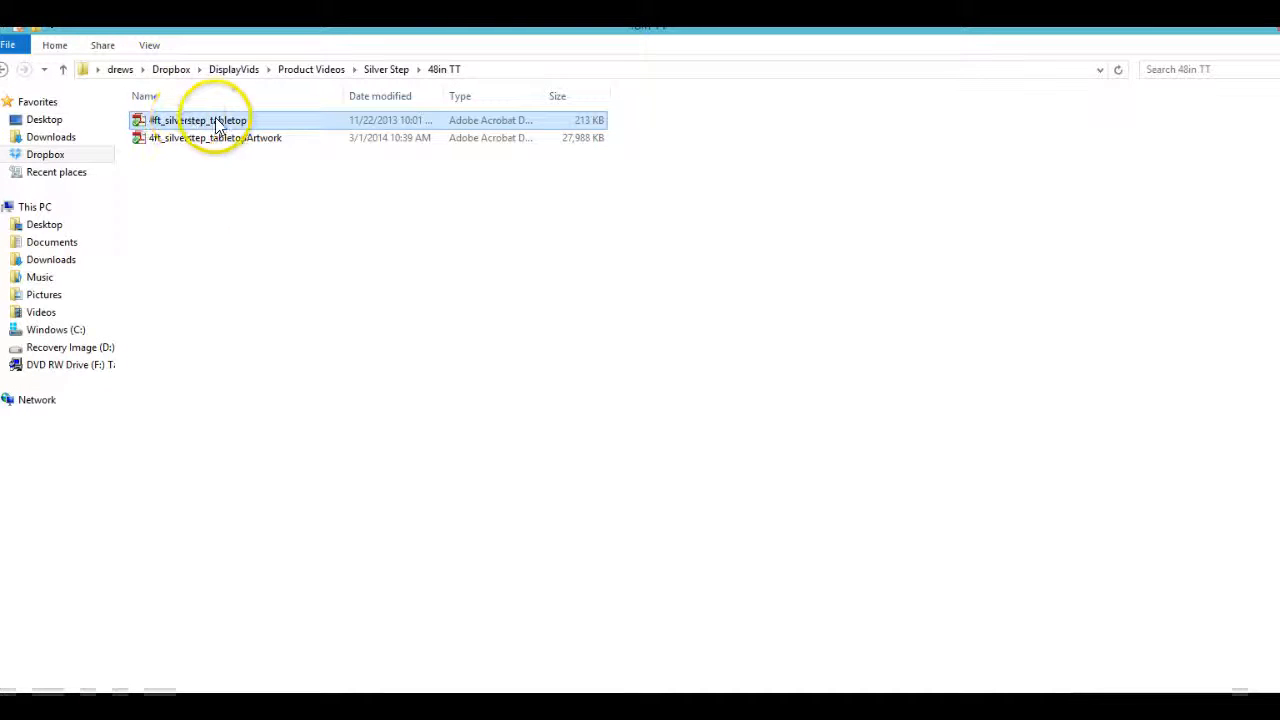
{"action": "left_click", "coordinate": [213, 139]}
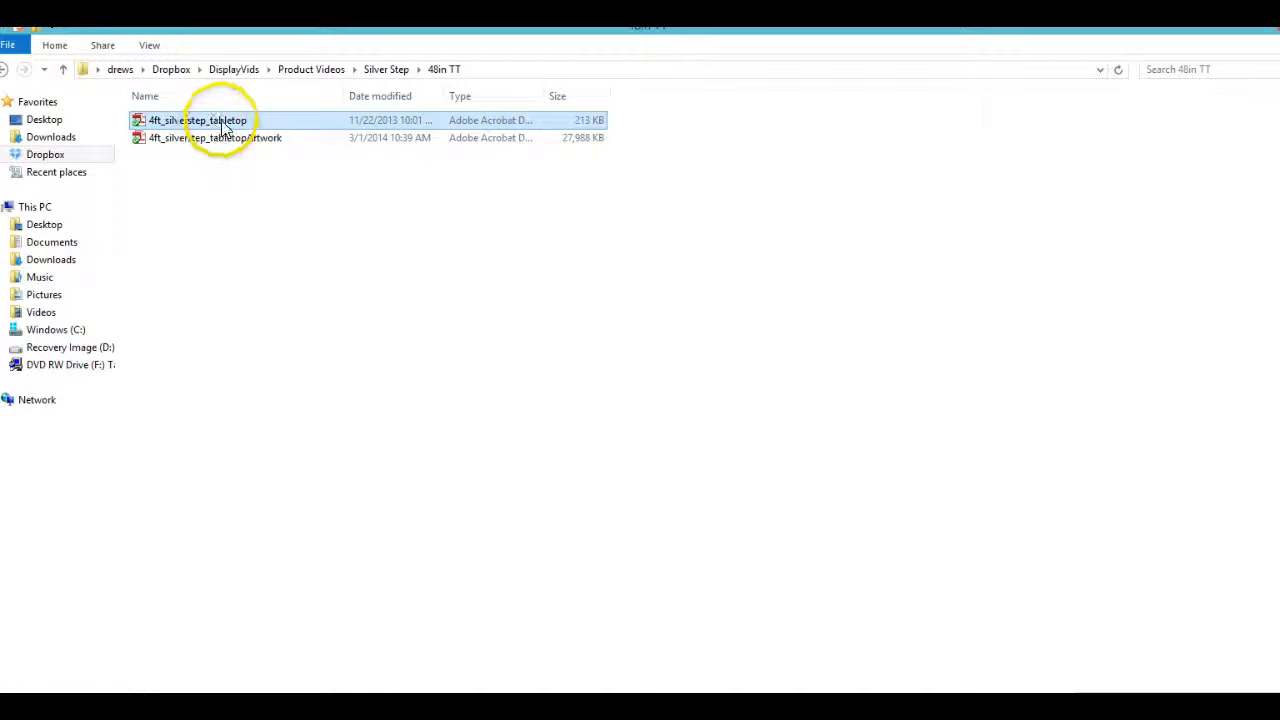
{"action": "left_click_drag", "start_coordinate": [214, 121], "coordinate": [291, 482]}
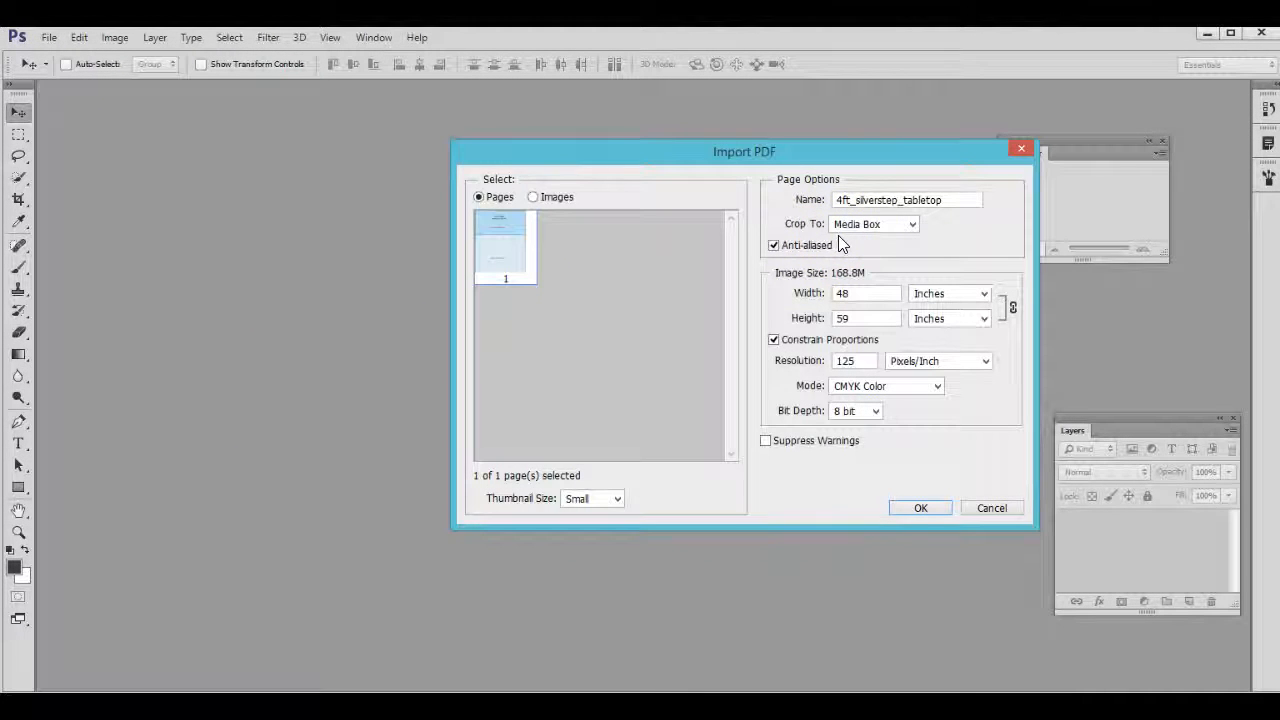
Step: Import the PDF page cropped to Media Box at 48 x 59 inches, 125 pixels/inch, in CMYK Color mode
{"action": "left_click", "coordinate": [912, 226]}
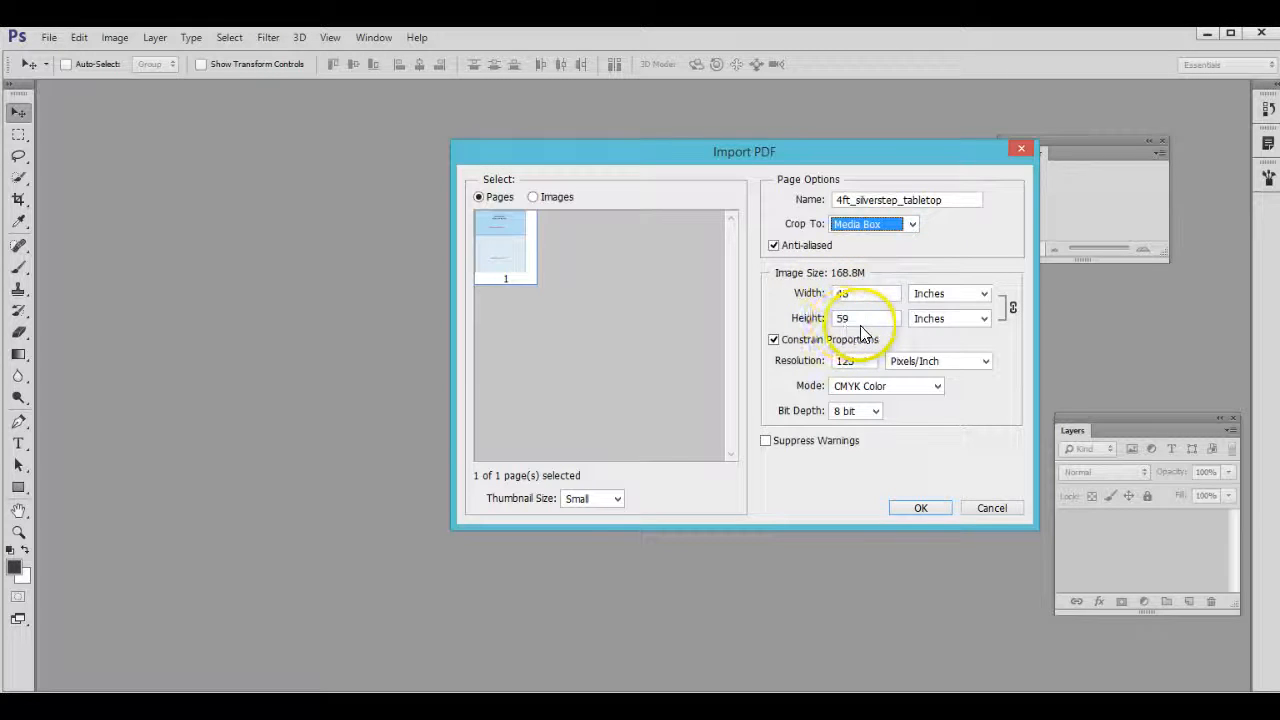
{"action": "double_click", "coordinate": [848, 361]}
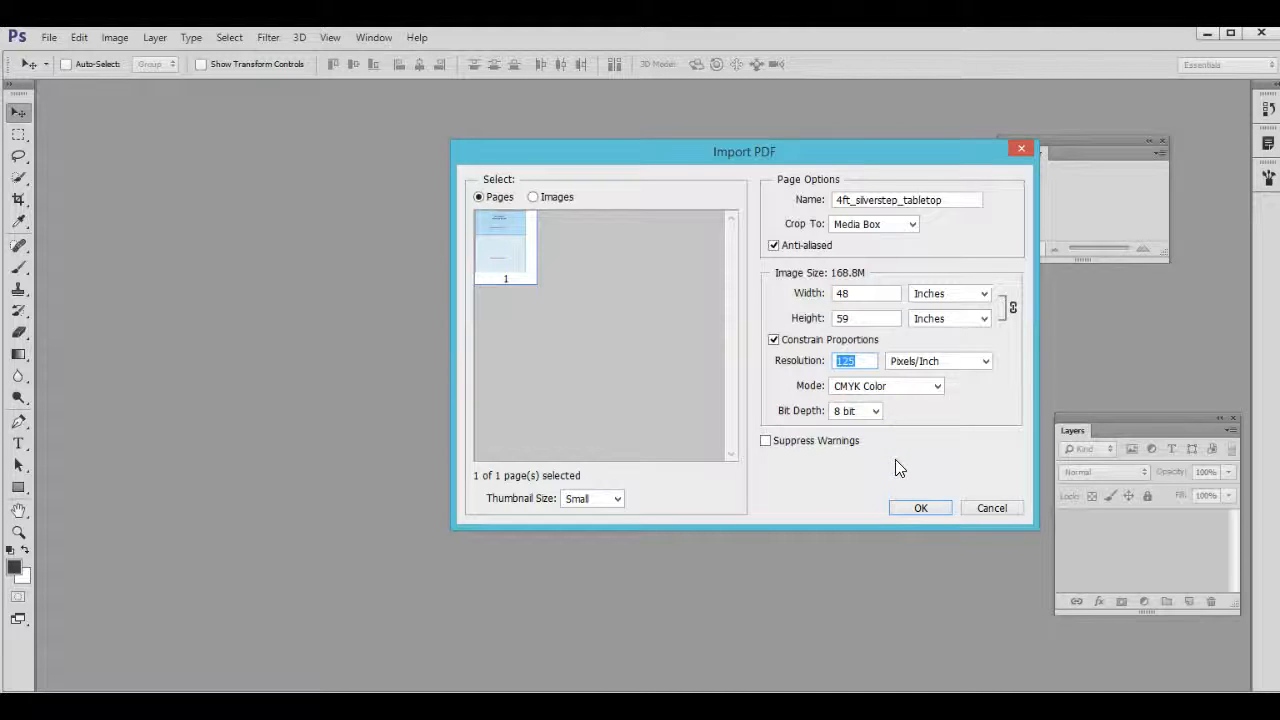
{"action": "left_click", "coordinate": [936, 386]}
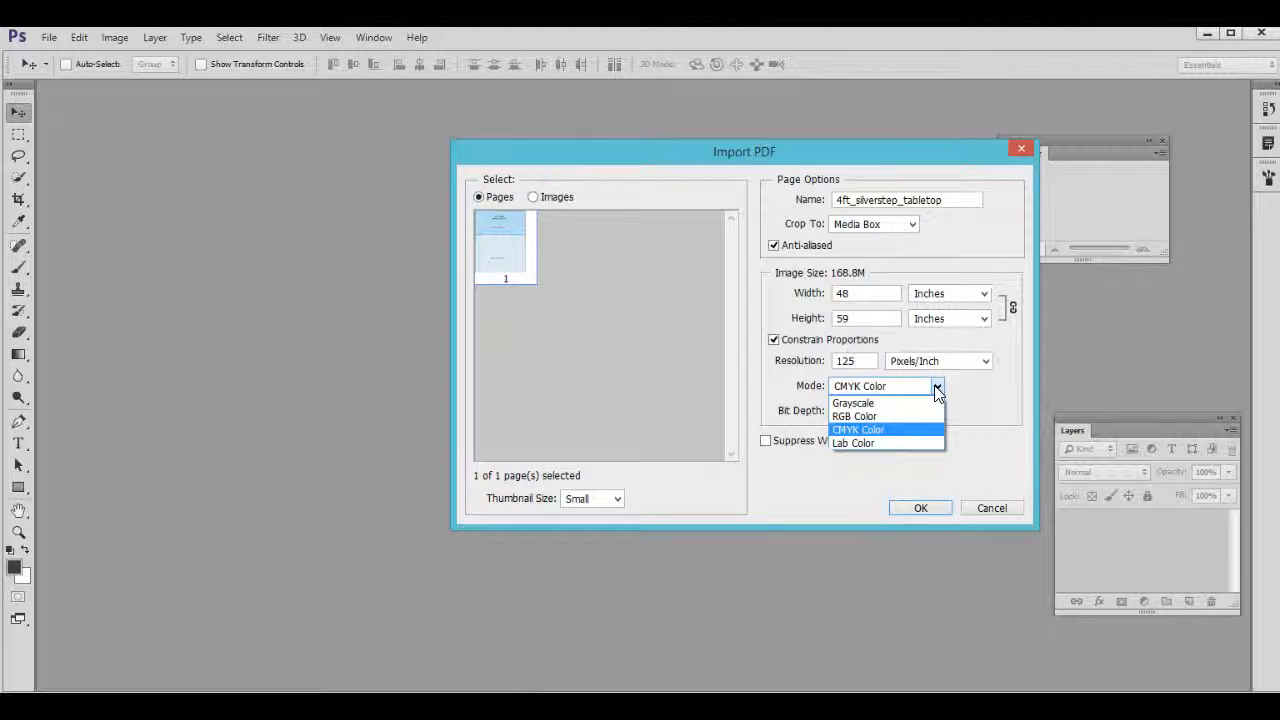
{"action": "left_click", "coordinate": [936, 390]}
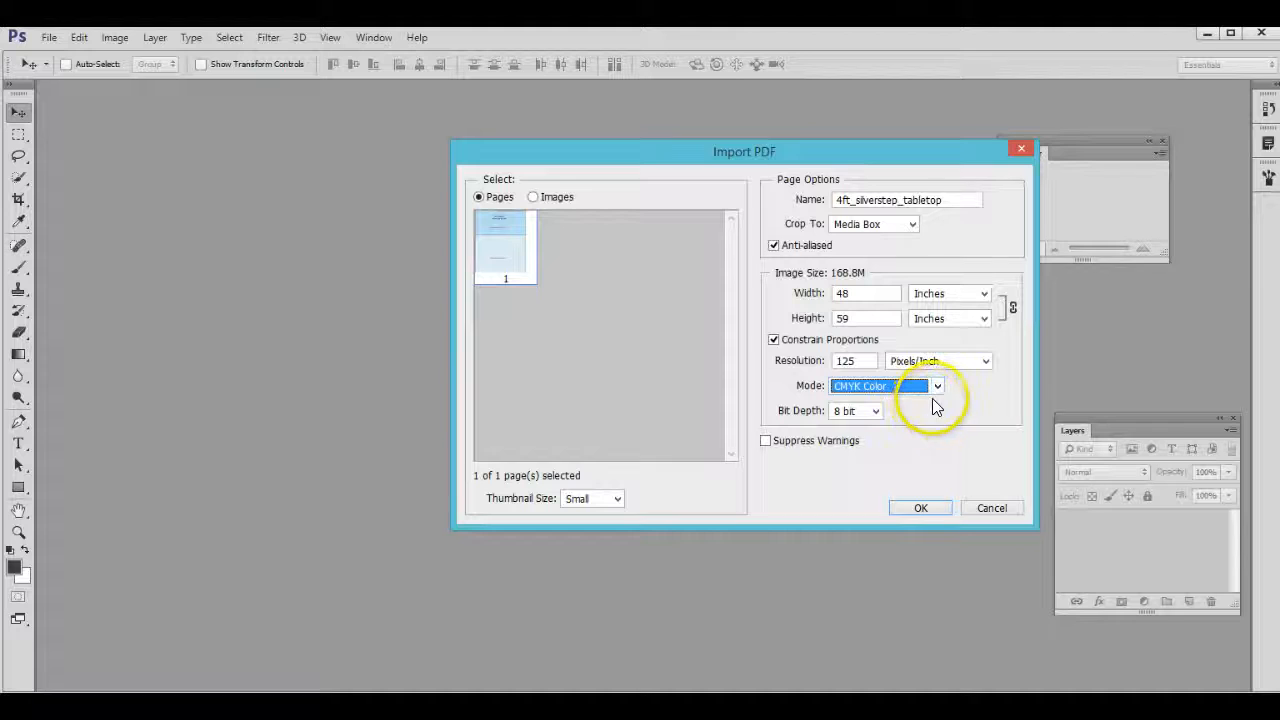
{"action": "left_click", "coordinate": [937, 388]}
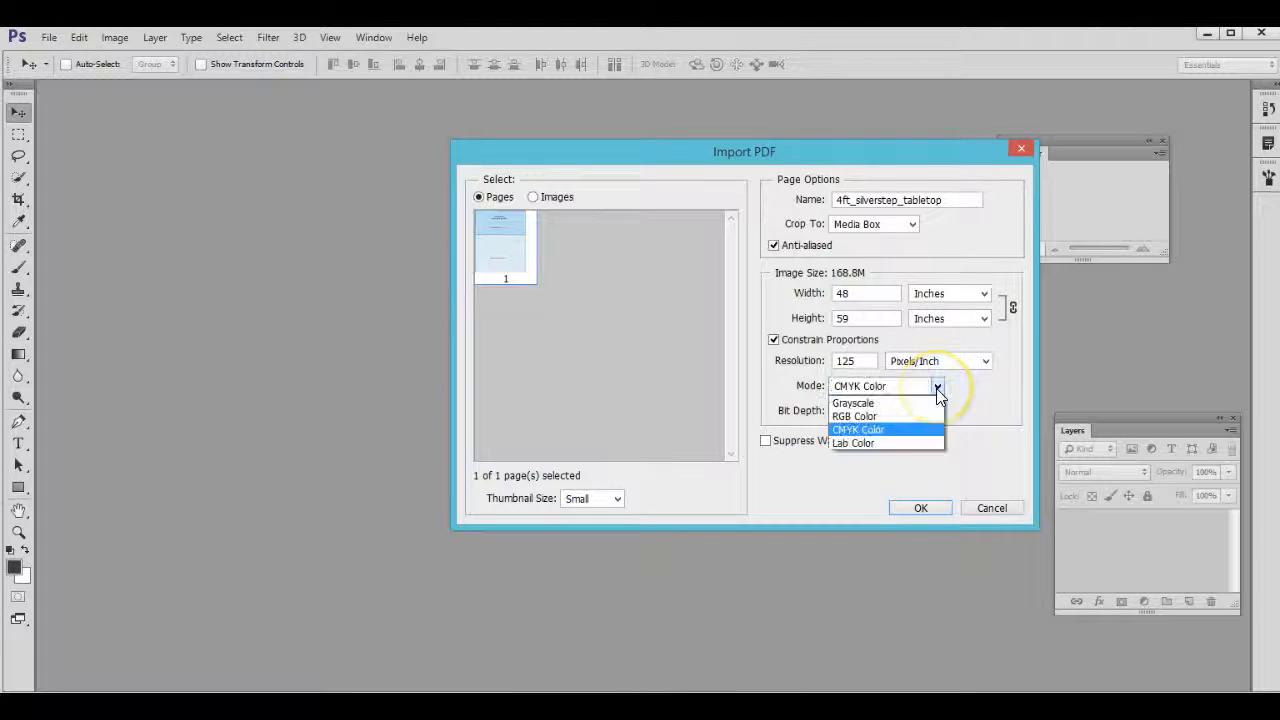
{"action": "left_click", "coordinate": [903, 431]}
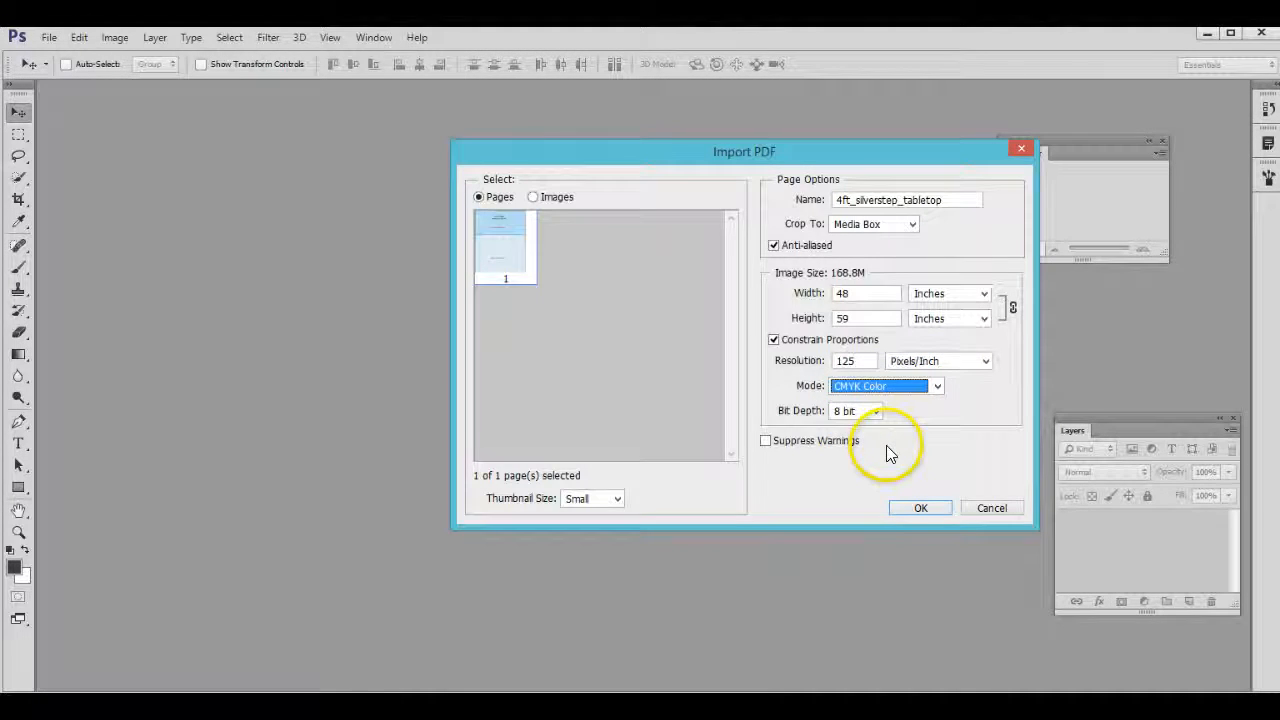
{"action": "left_click", "coordinate": [918, 508]}
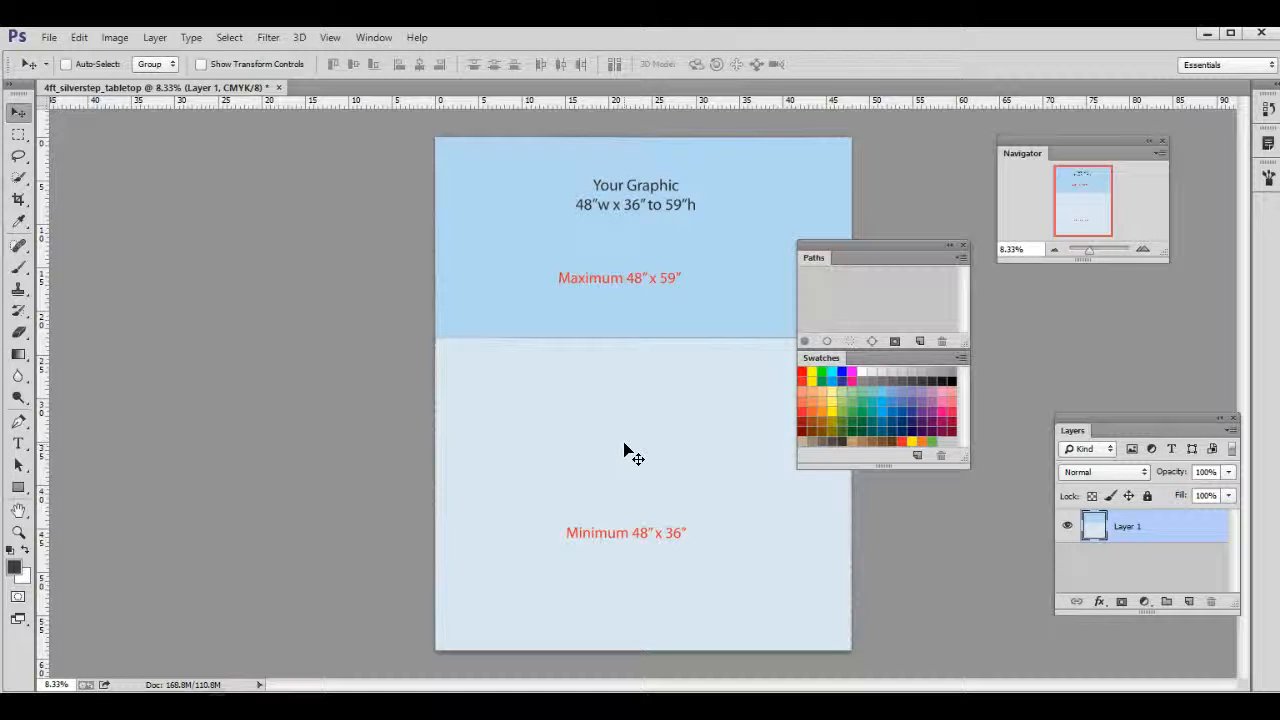
{"action": "double_click", "coordinate": [1130, 526]}
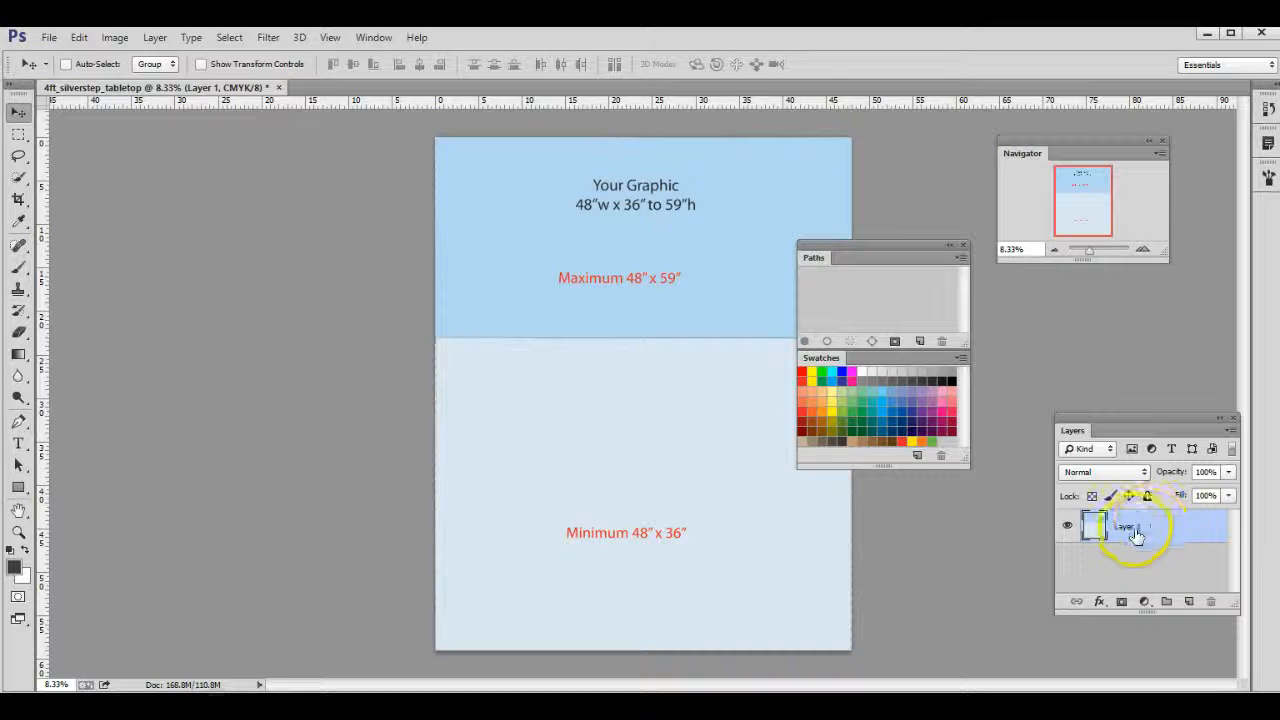
{"action": "left_click", "coordinate": [388, 392]}
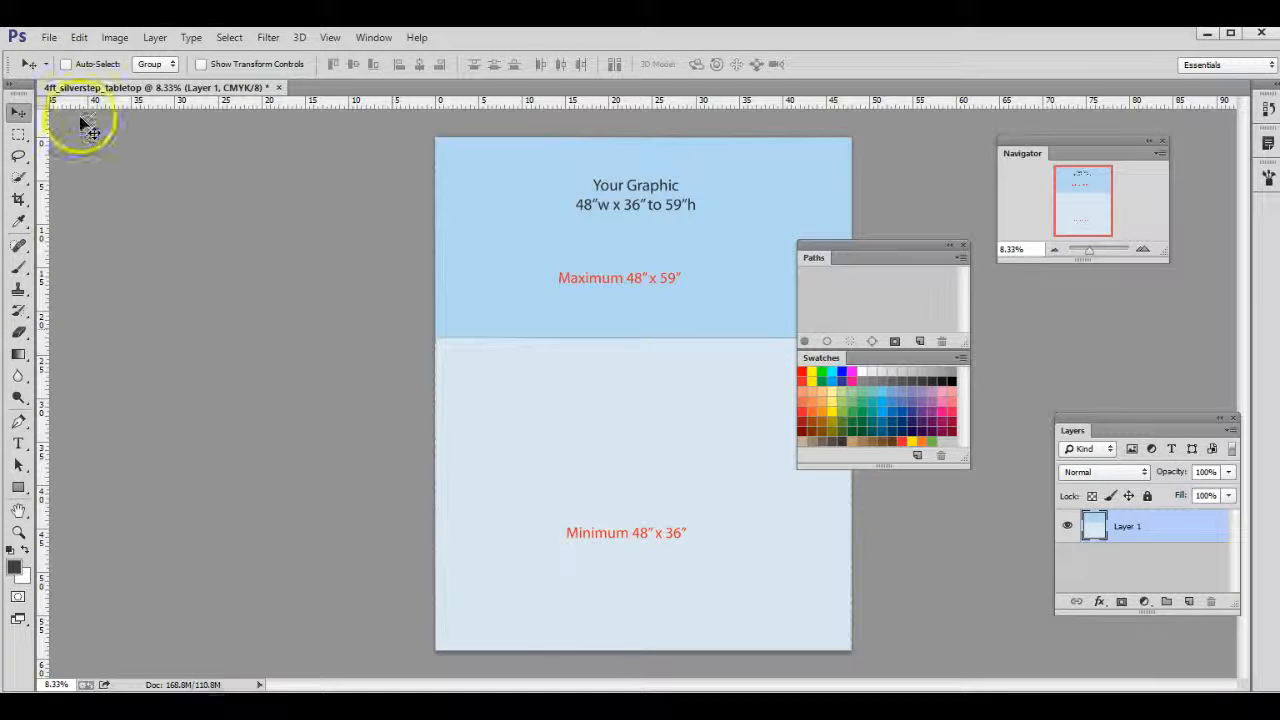
{"action": "left_click", "coordinate": [49, 37]}
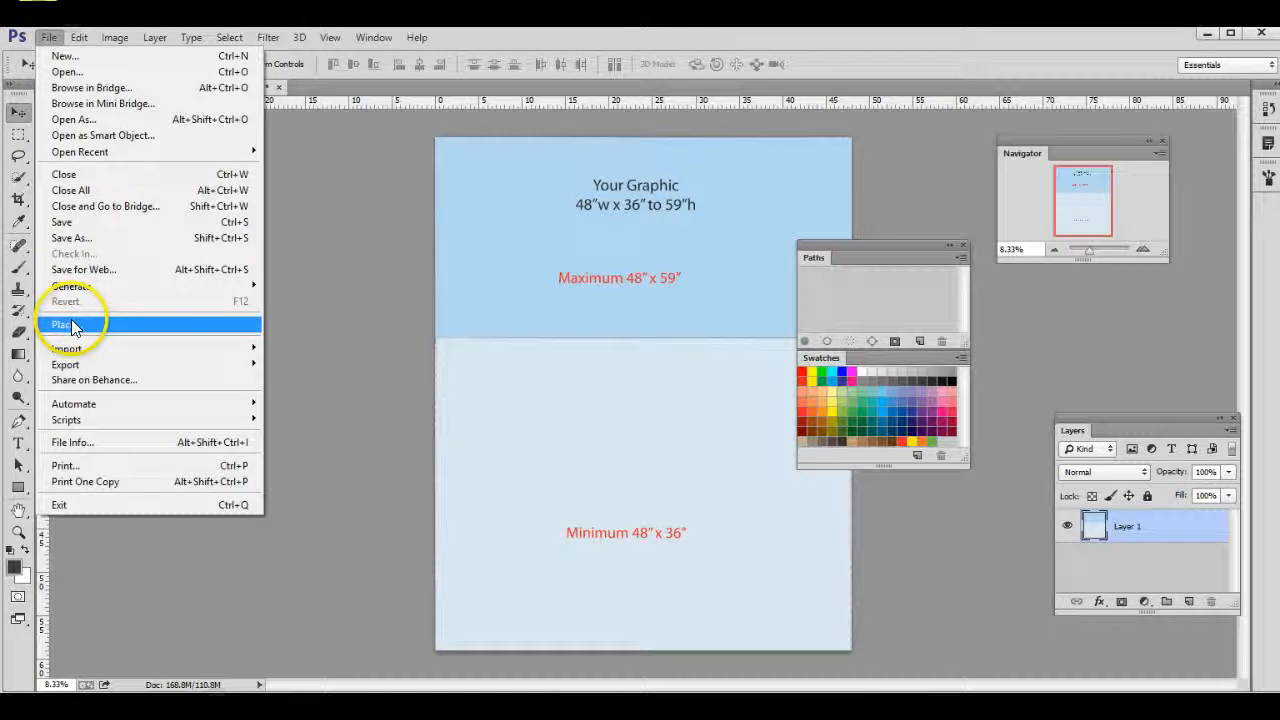
{"action": "left_click", "coordinate": [308, 345]}
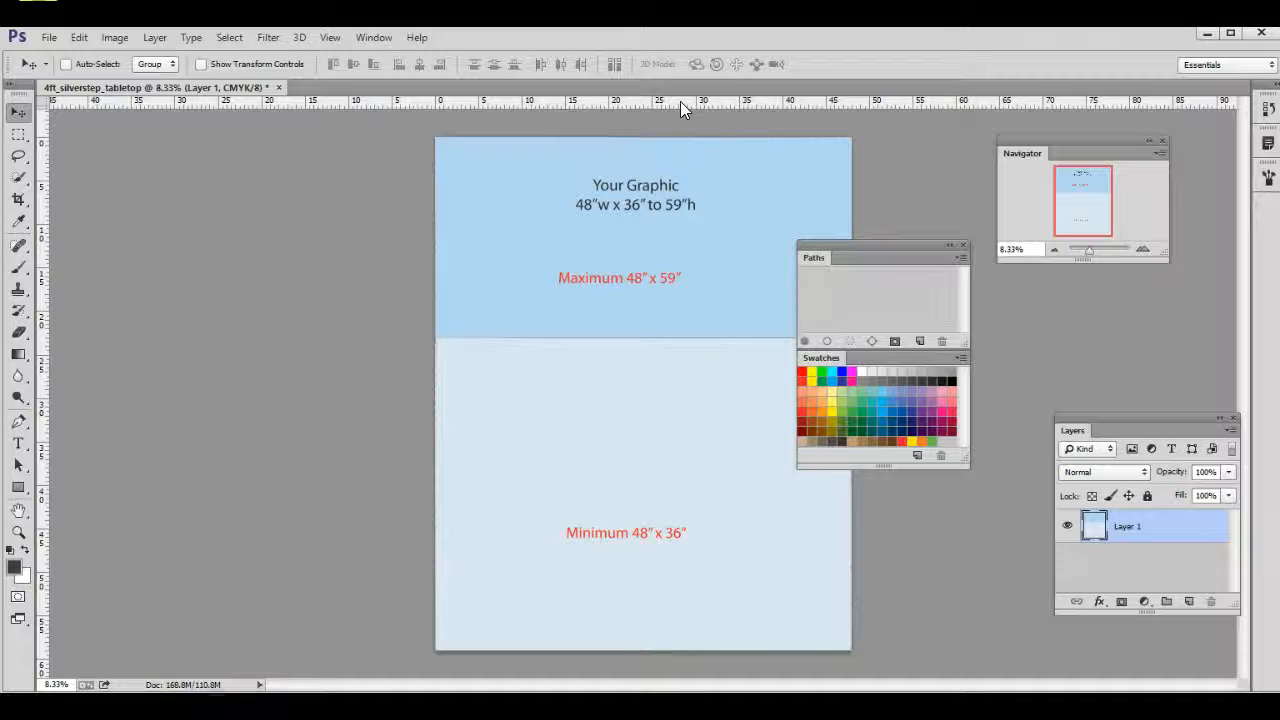
Step: Place a horizontal guide at 0 in along the template's top edge and remove it again
{"action": "left_click", "coordinate": [709, 100]}
{"action": "mouse_move", "coordinate": [705, 102]}
{"action": "left_mouse_down"}
{"action": "mouse_move", "coordinate": [705, 341]}
{"action": "mouse_move", "coordinate": [705, 102]}
{"action": "left_mouse_up"}
{"action": "left_click", "coordinate": [671, 140]}
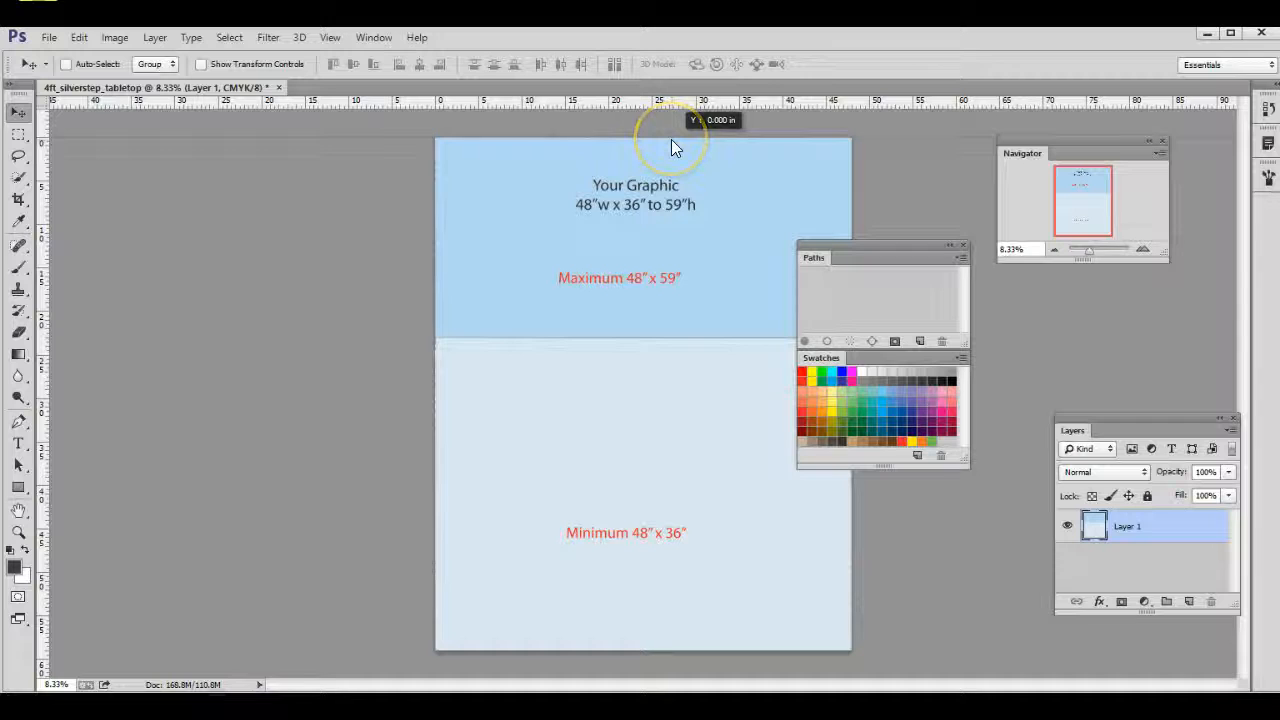
{"action": "left_click_drag", "start_coordinate": [671, 141], "coordinate": [672, 98]}
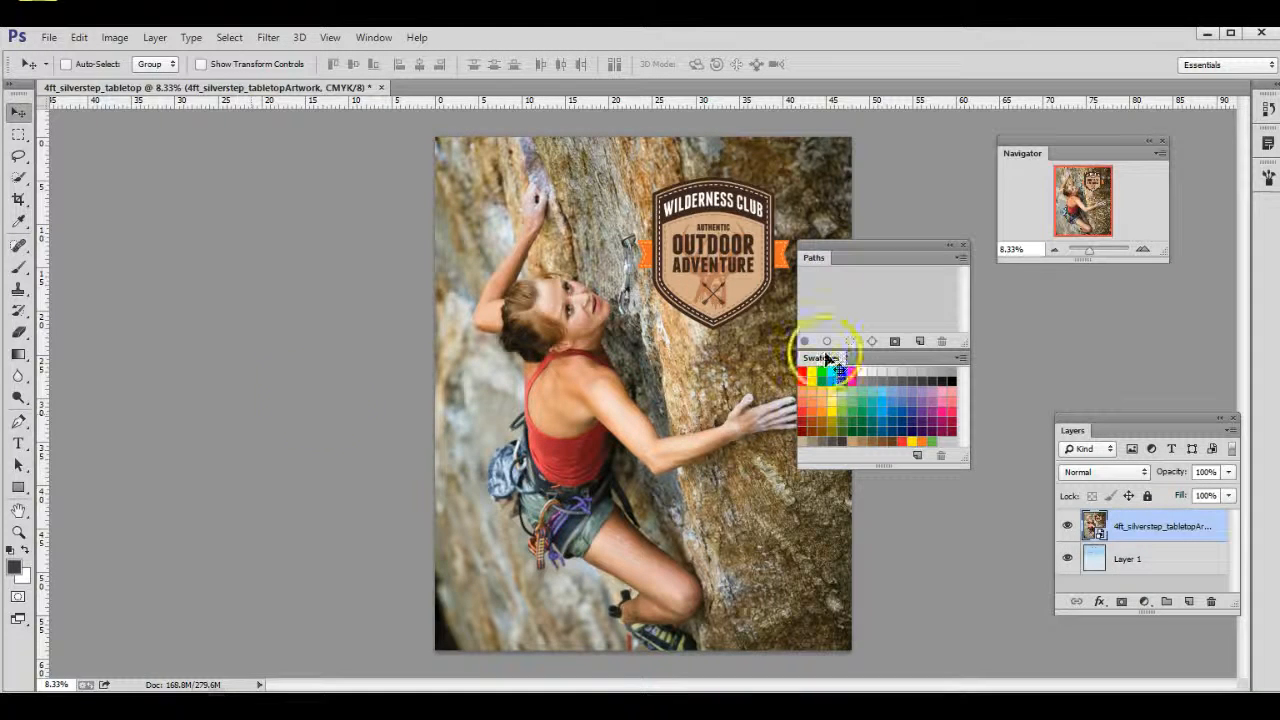
Step: Lower the artwork layer's opacity to 15% in its Blending Options to reveal the template underneath
{"action": "left_click", "coordinate": [1150, 527]}
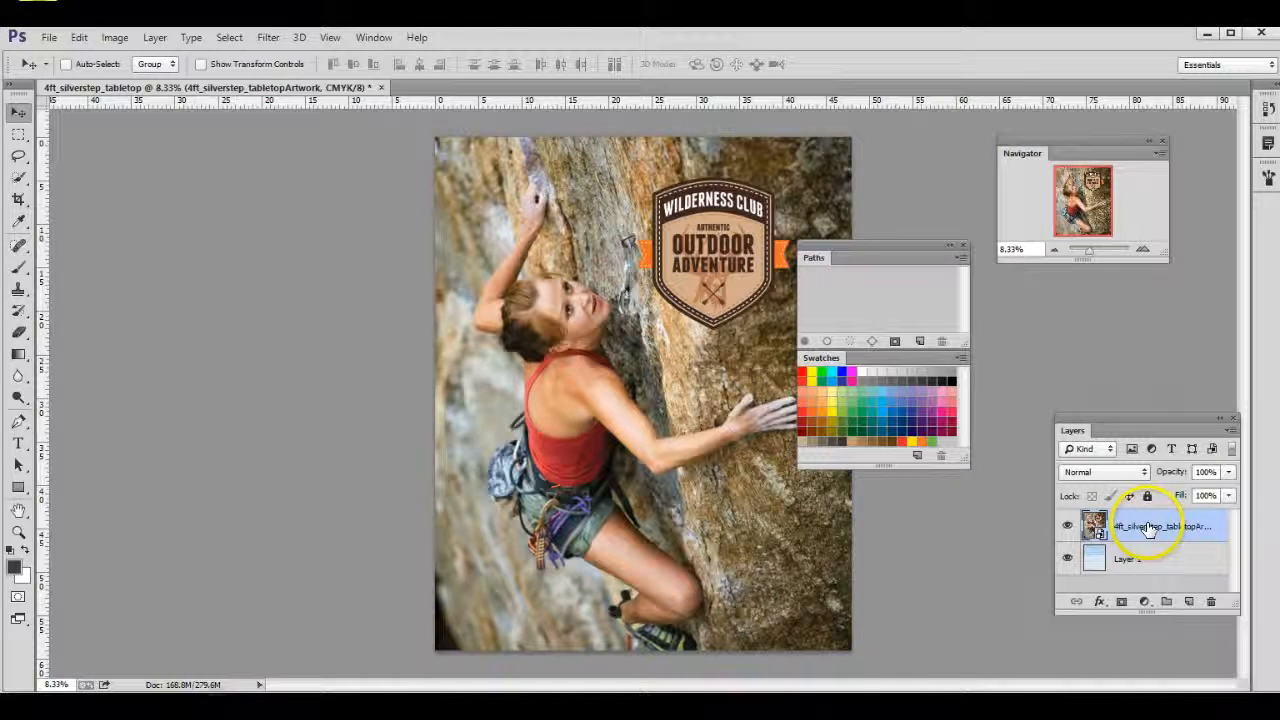
{"action": "right_click", "coordinate": [1148, 530]}
{"action": "left_click", "coordinate": [960, 55]}
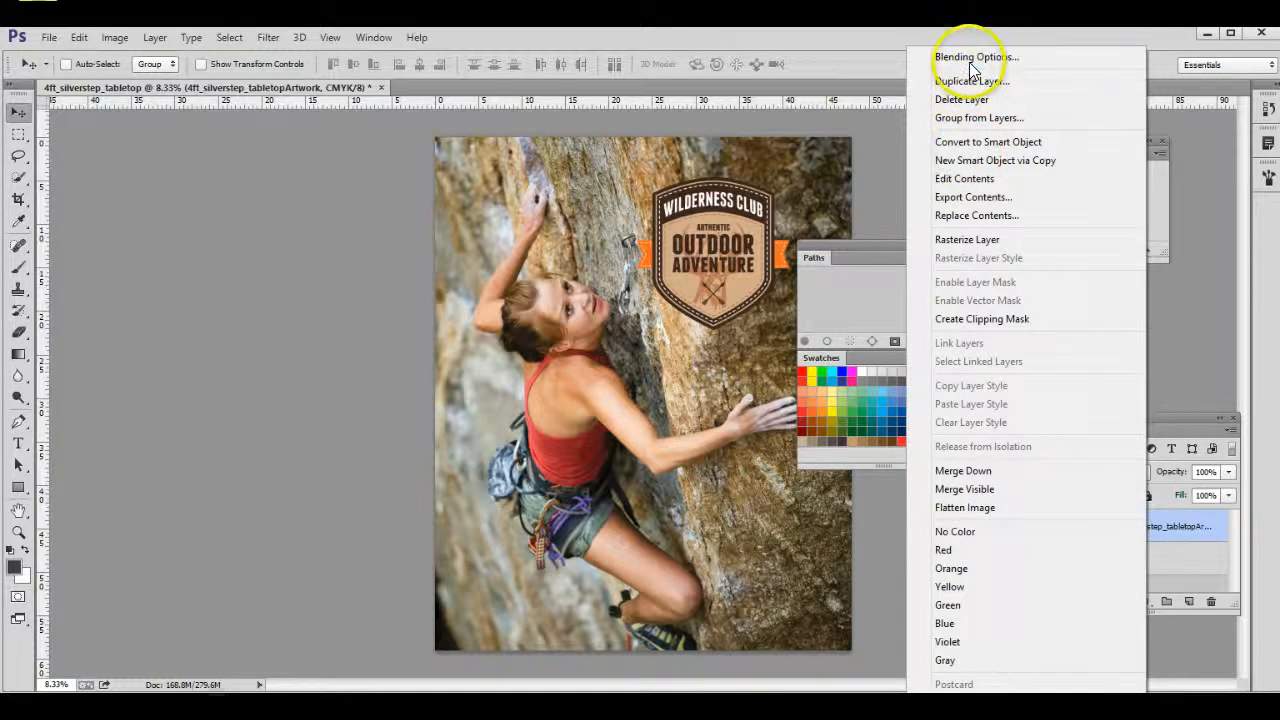
{"action": "left_click", "coordinate": [1092, 380]}
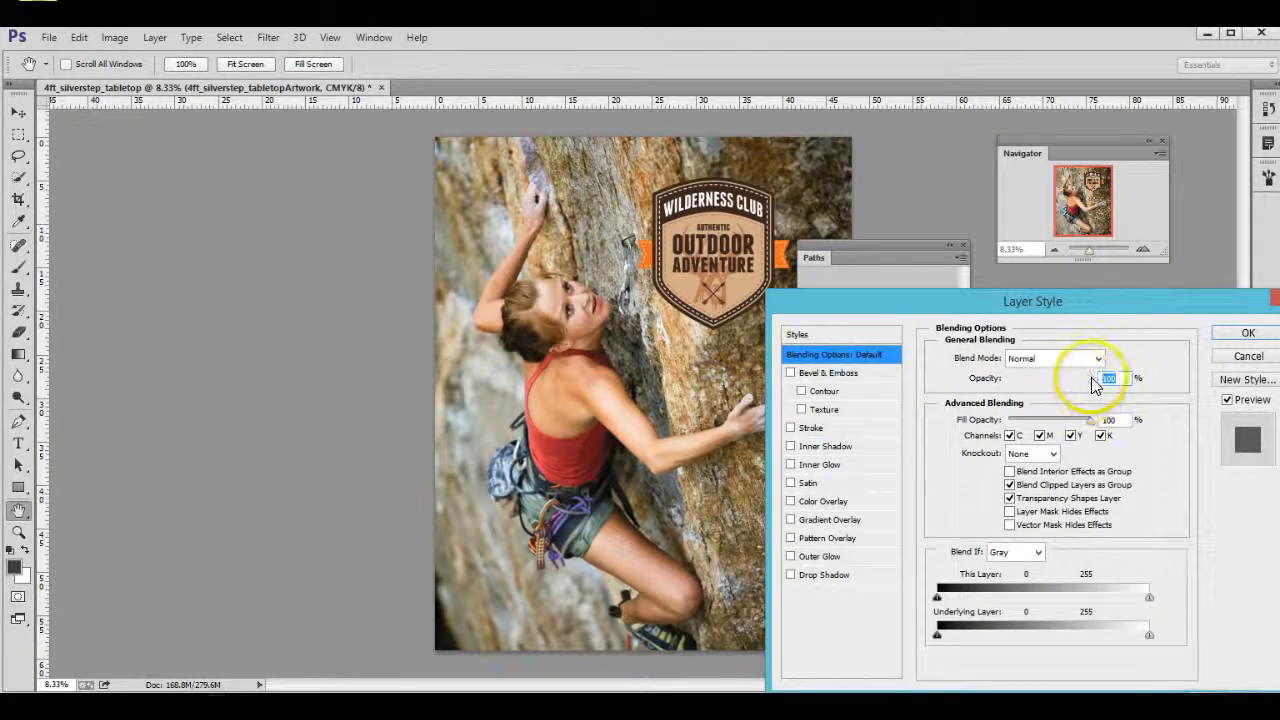
{"action": "key", "text": "shift+Down"}
{"action": "key", "text": "shift+Down"}
{"action": "key", "text": "shift+Down"}
{"action": "key", "text": "shift+Down"}
{"action": "key", "text": "shift+Down"}
{"action": "key", "text": "shift+Down"}
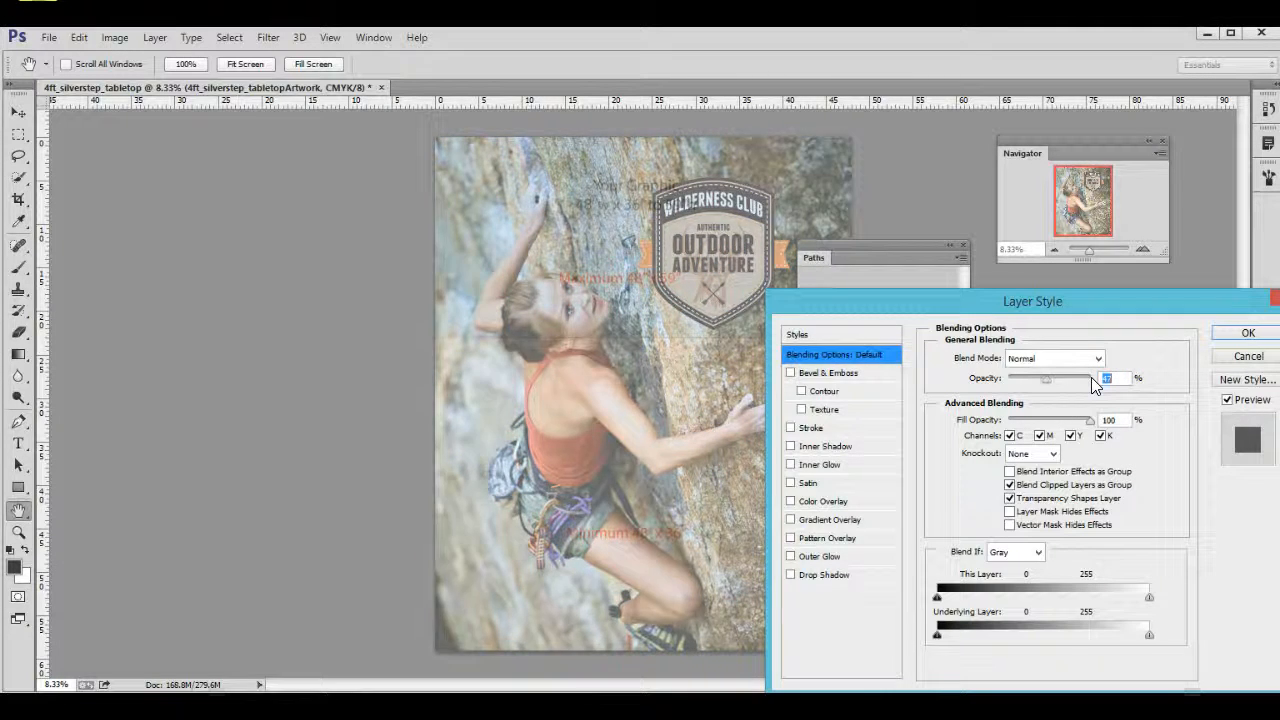
{"action": "key", "text": "shift+Down"}
{"action": "key", "text": "shift+Down"}
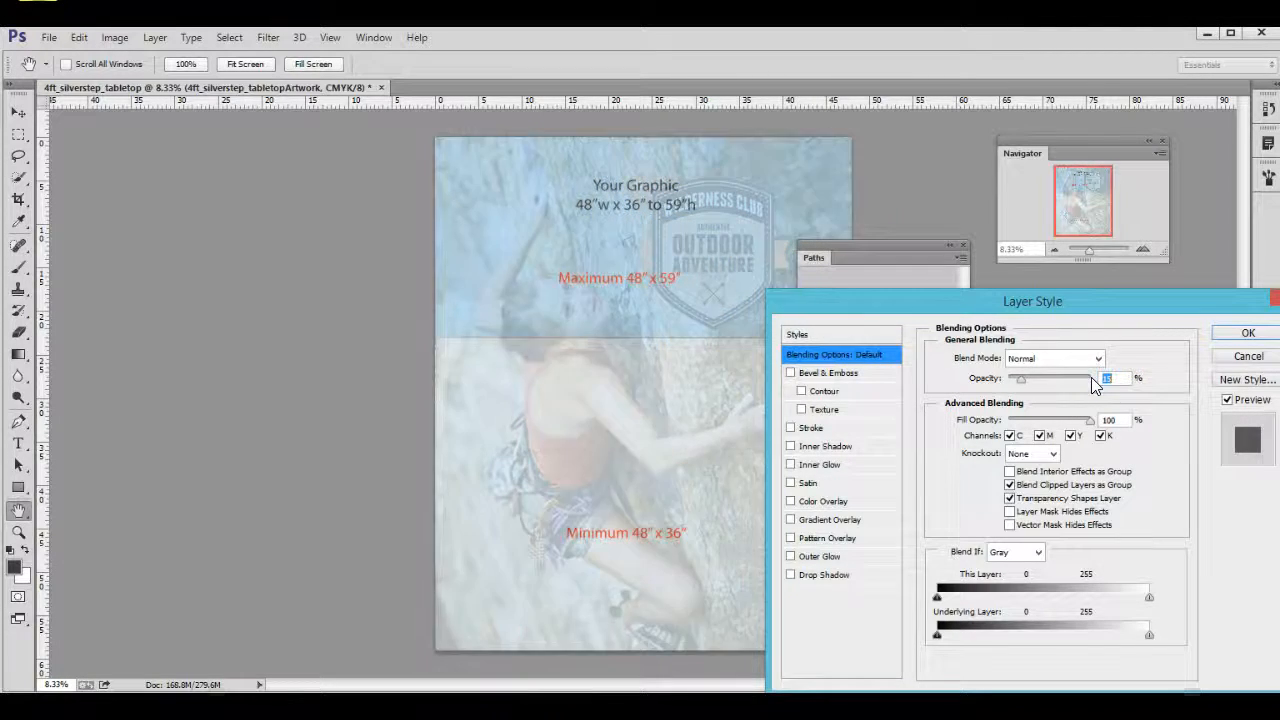
Step: Try 47% opacity to compare the artwork with the template, and discard the blending changes
{"action": "left_click", "coordinate": [1018, 385]}
{"action": "left_click_drag", "start_coordinate": [1018, 385], "coordinate": [1045, 370]}
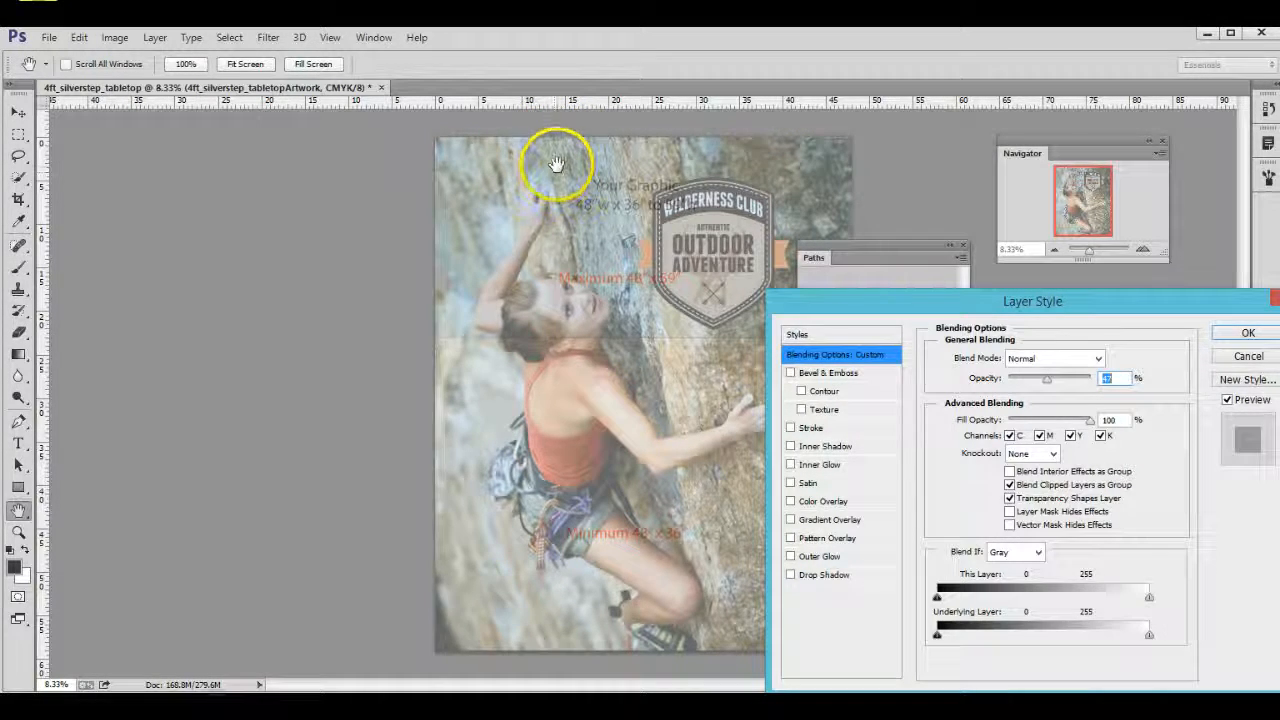
{"action": "left_click", "coordinate": [1240, 360]}
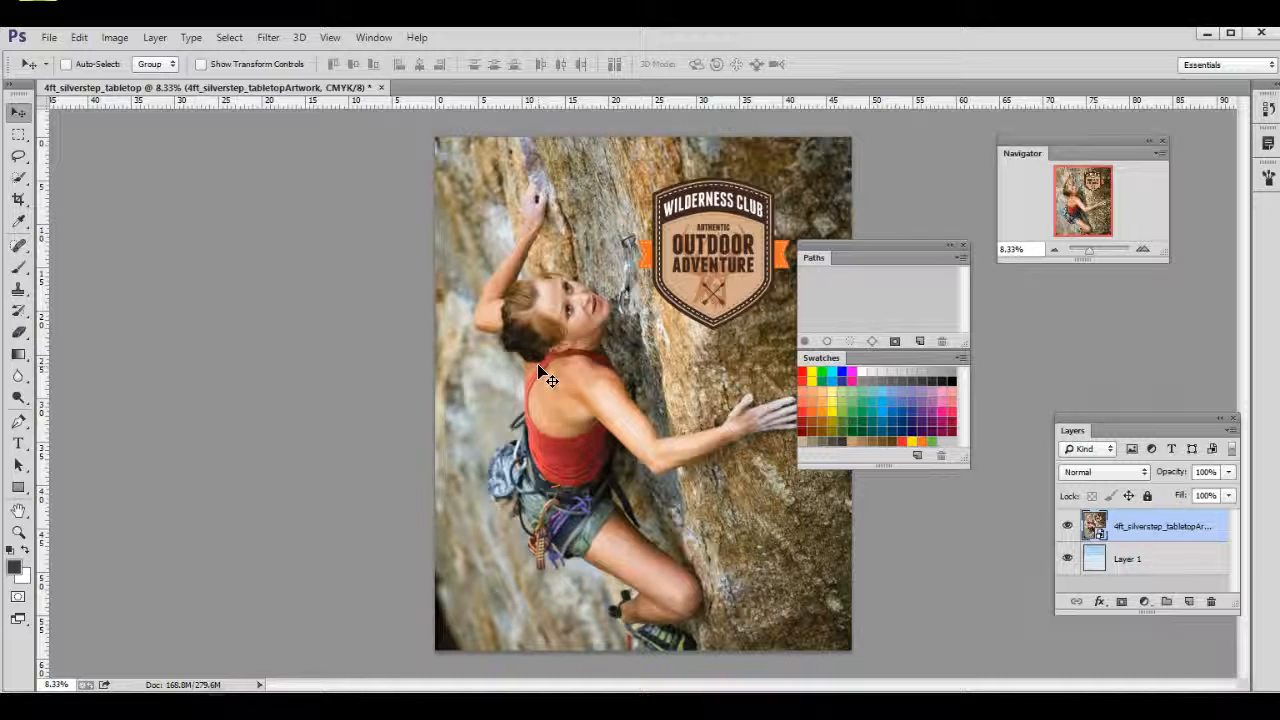
Step: Examine the artwork's image quality at 66.67% zoom around the climber's shoulder and the badge's lower edge
{"action": "scroll", "coordinate": [540, 375], "scroll_direction": "up", "scroll_amount": 5}
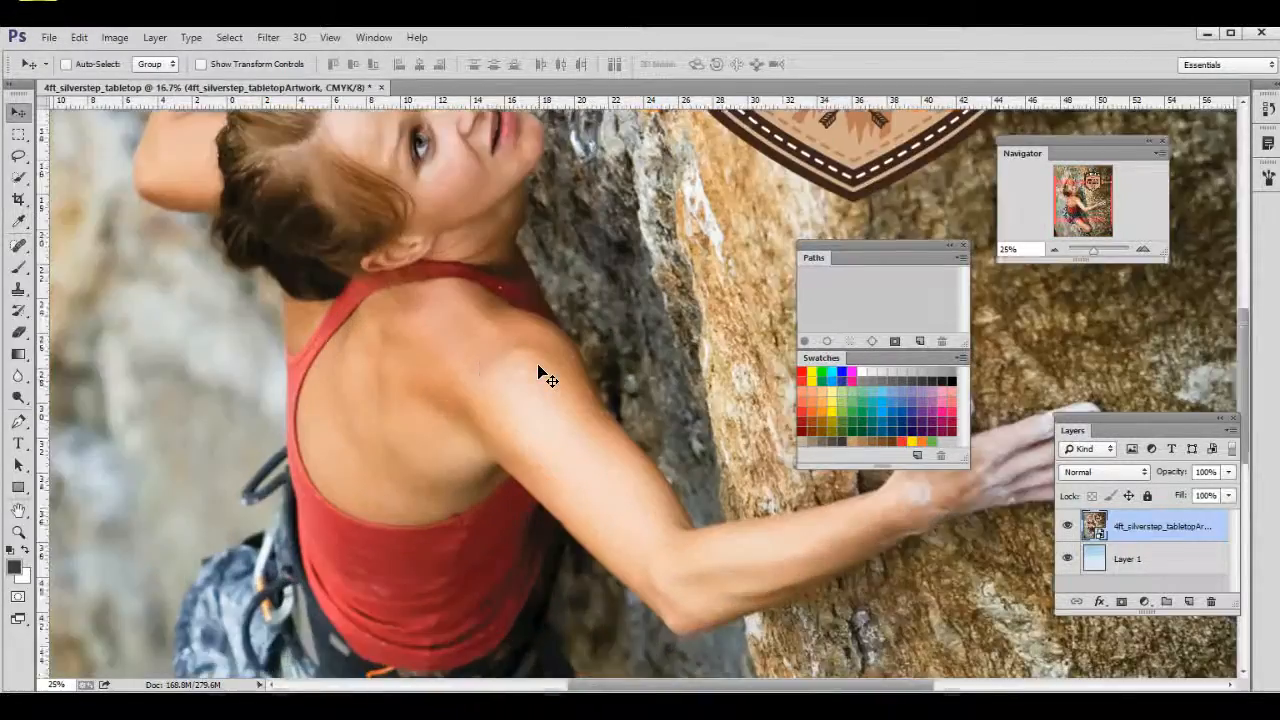
{"action": "scroll", "coordinate": [540, 375], "scroll_direction": "up", "scroll_amount": 1}
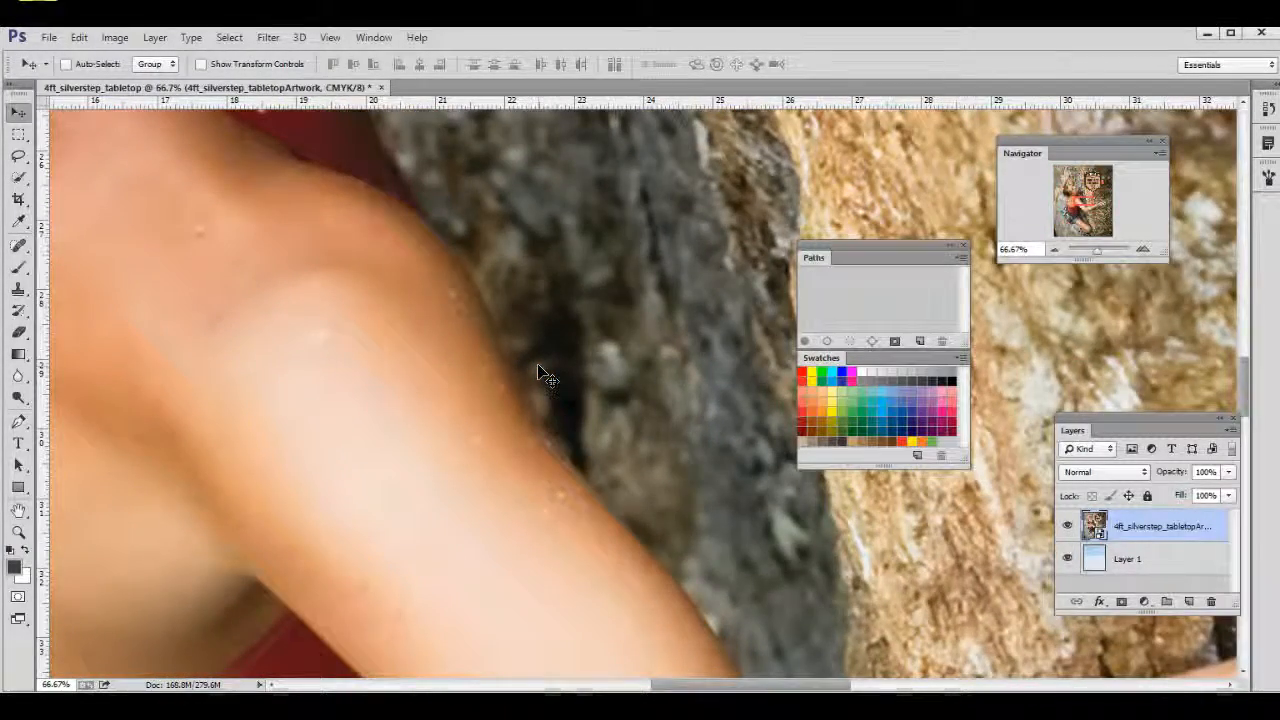
{"action": "left_click", "coordinate": [572, 428]}
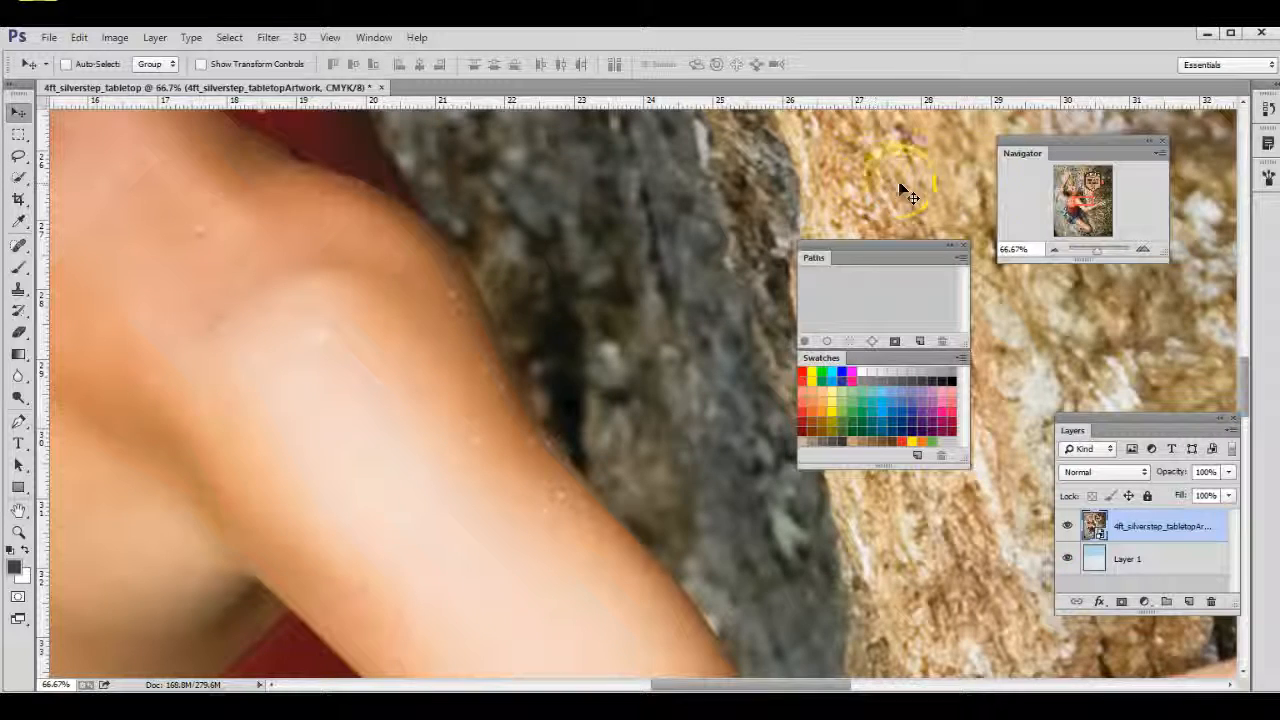
{"action": "left_click", "coordinate": [374, 38]}
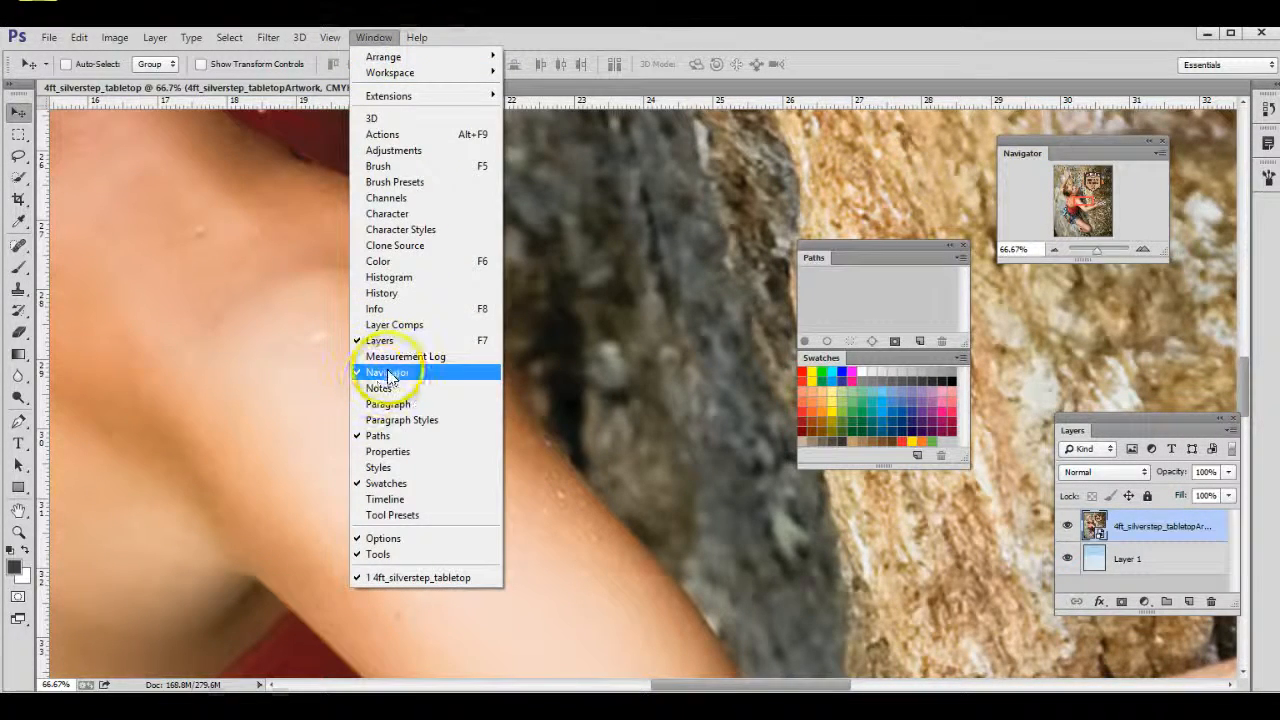
{"action": "left_click", "coordinate": [1078, 208]}
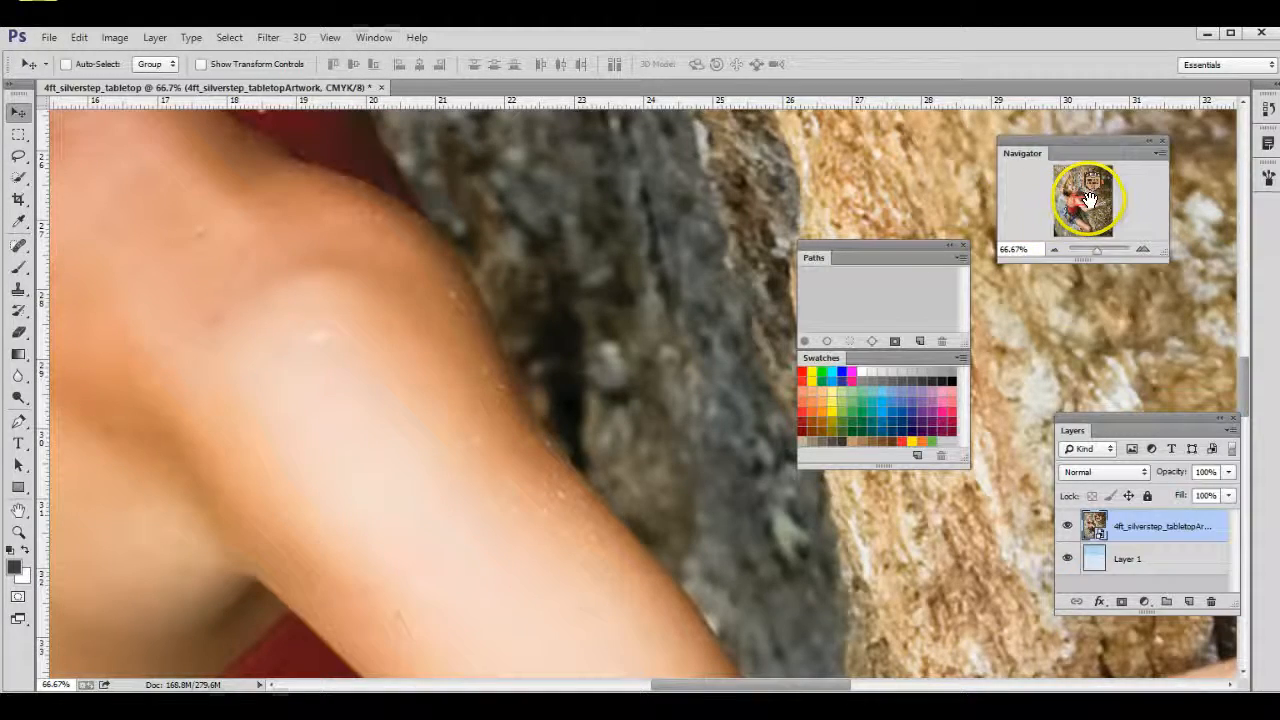
{"action": "mouse_move", "coordinate": [1083, 206]}
{"action": "left_mouse_down"}
{"action": "mouse_move", "coordinate": [1100, 181]}
{"action": "mouse_move", "coordinate": [1090, 210]}
{"action": "mouse_move", "coordinate": [1094, 190]}
{"action": "left_mouse_up"}
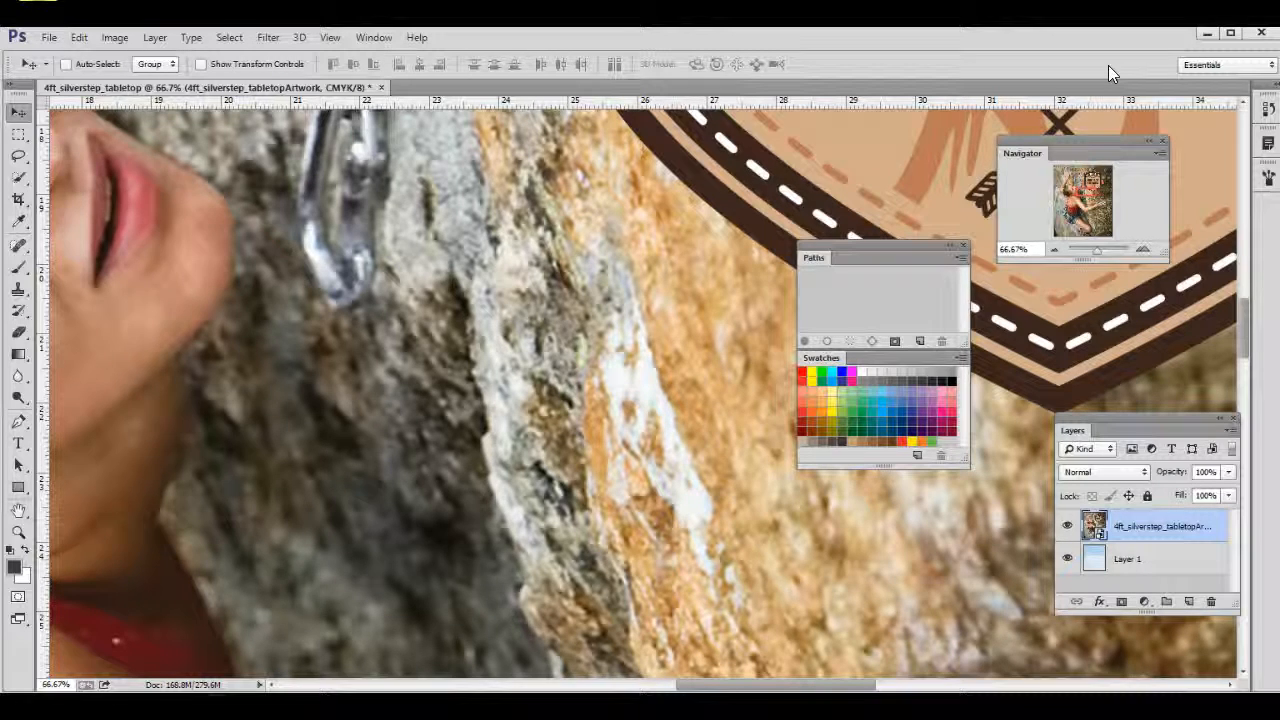
Step: Bring the whole artwork back into view at 8.33% zoom
{"action": "key", "text": "ctrl+minus"}
{"action": "key", "text": "ctrl+minus"}
{"action": "key", "text": "ctrl+minus"}
{"action": "key", "text": "ctrl+minus"}
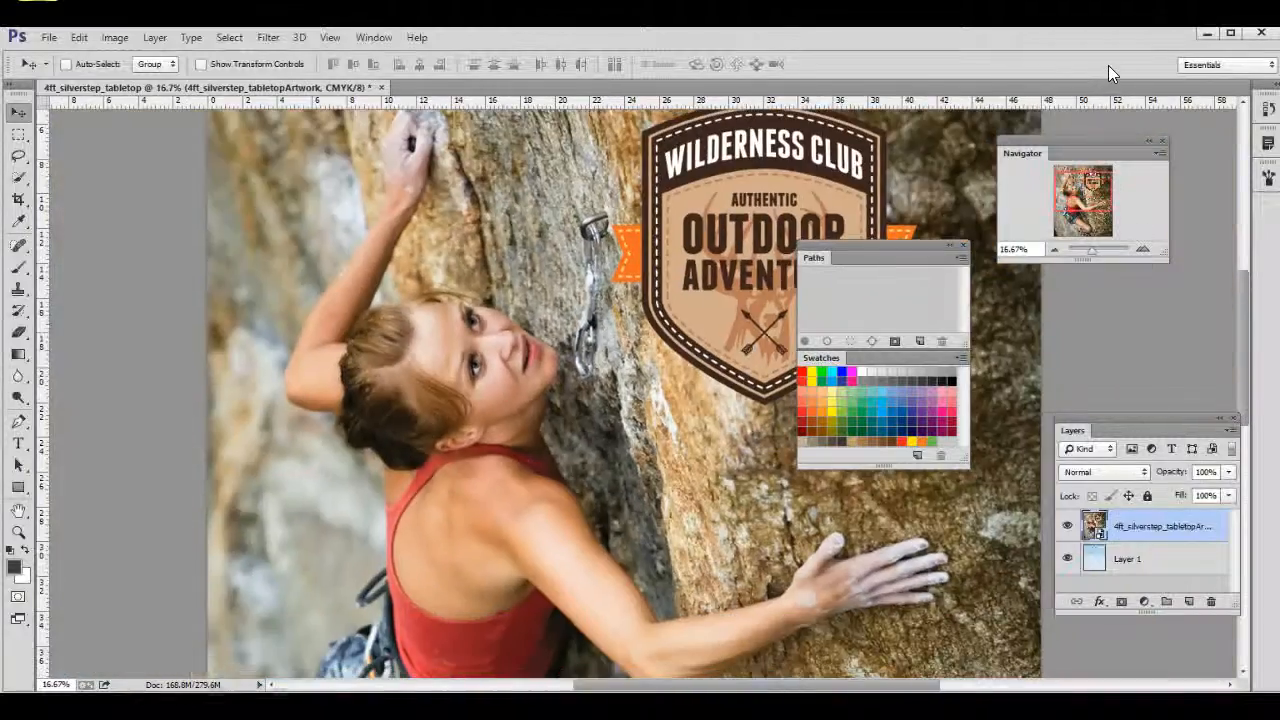
{"action": "key", "text": "ctrl+minus"}
{"action": "key", "text": "ctrl+minus"}
{"action": "key", "text": "ctrl+minus"}
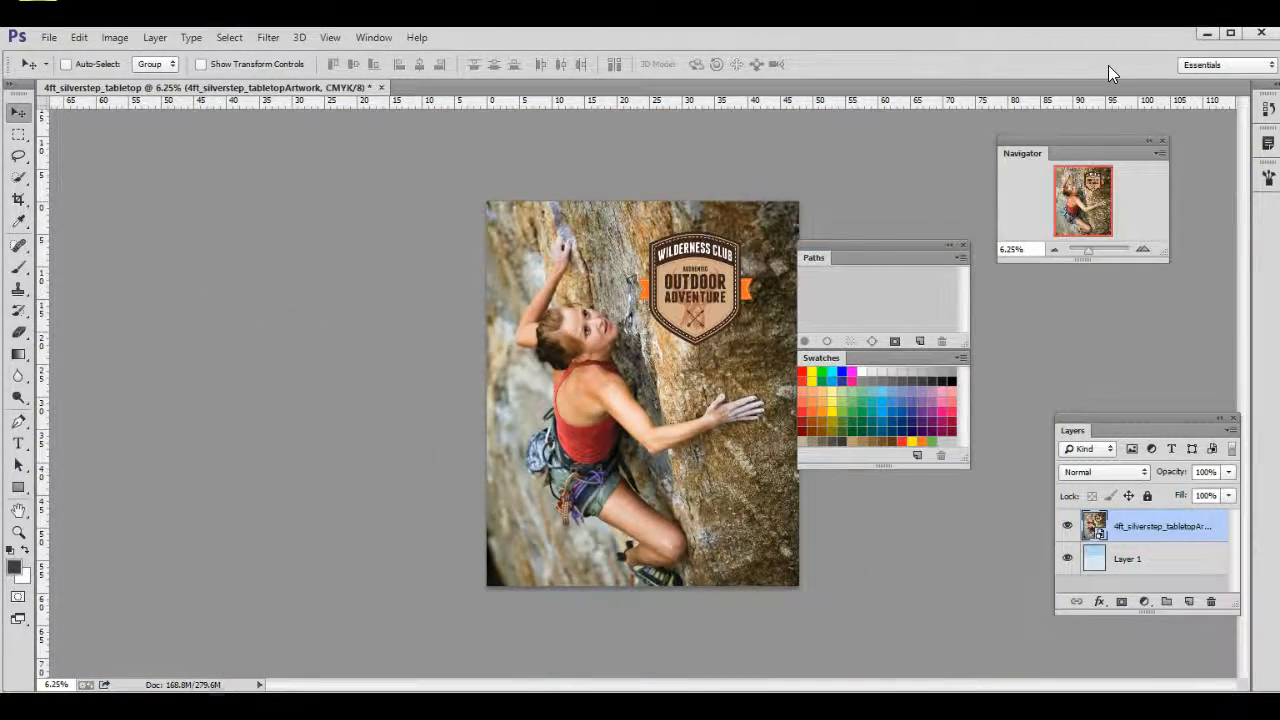
{"action": "key", "text": "ctrl+plus"}
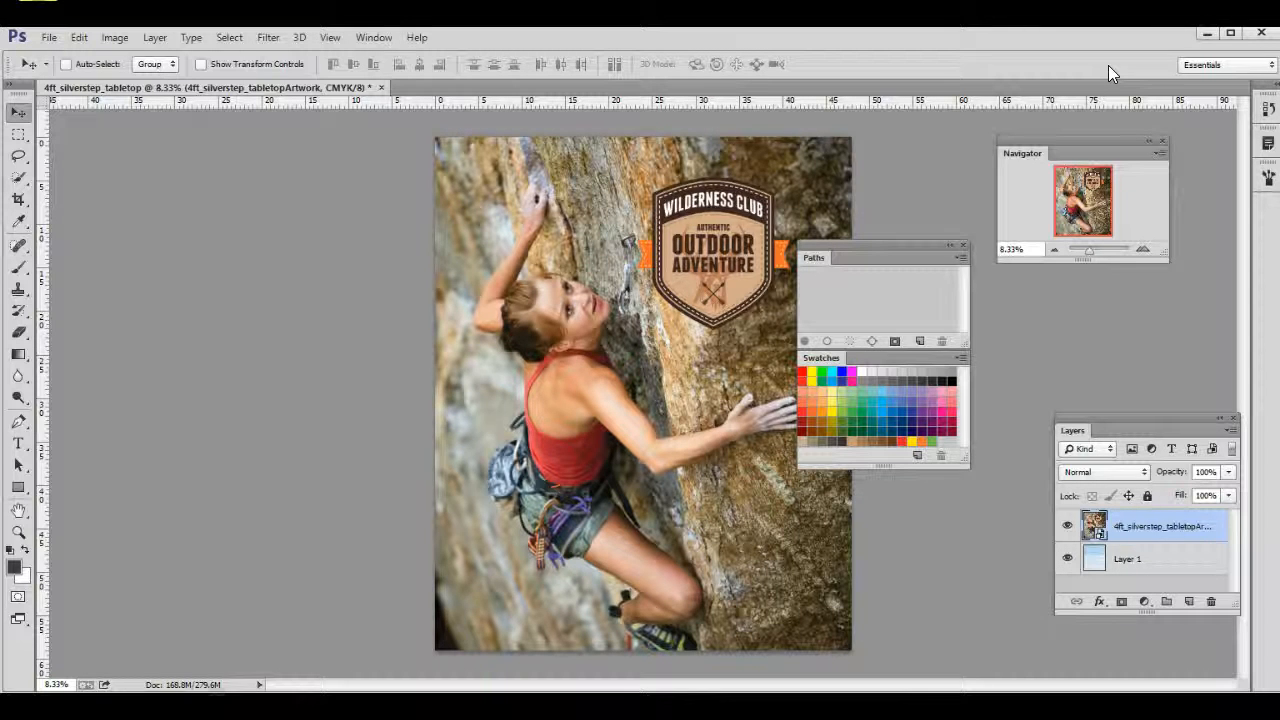
Step: Delete the template layer, Layer 1, leaving only the placed artwork
{"action": "left_click", "coordinate": [1184, 256]}
{"action": "left_click", "coordinate": [1128, 560]}
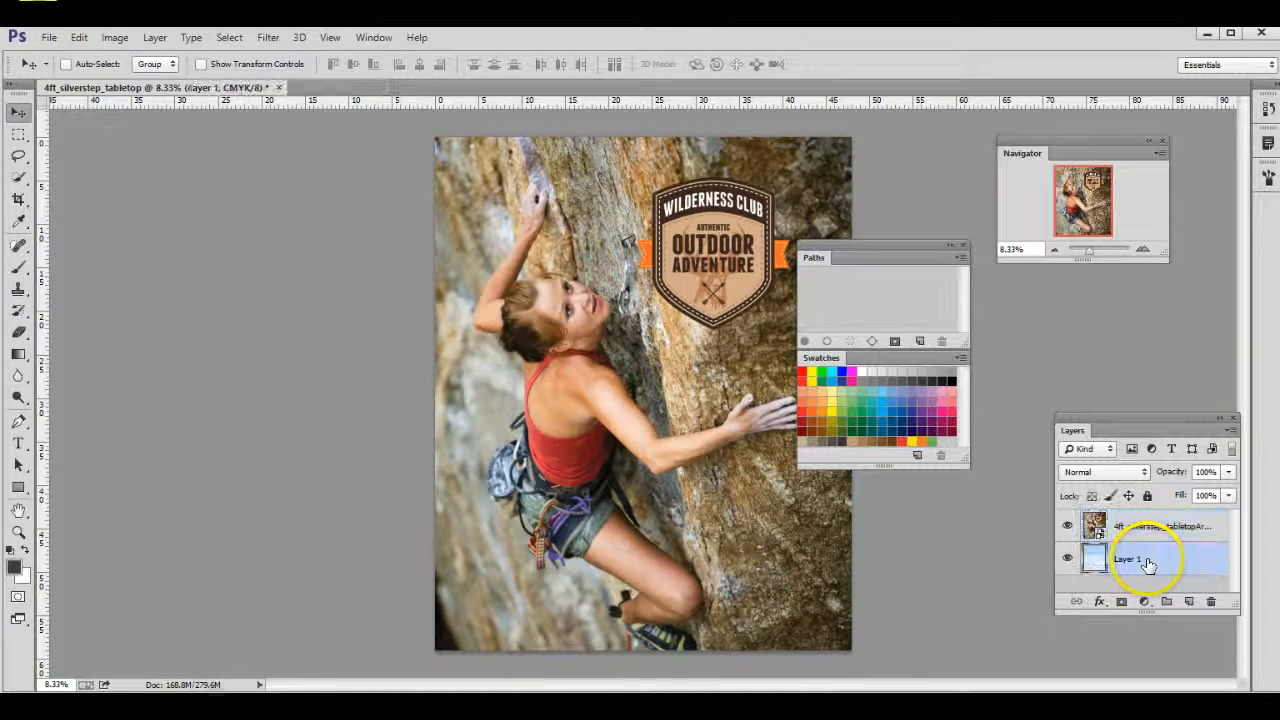
{"action": "left_click", "coordinate": [1067, 558]}
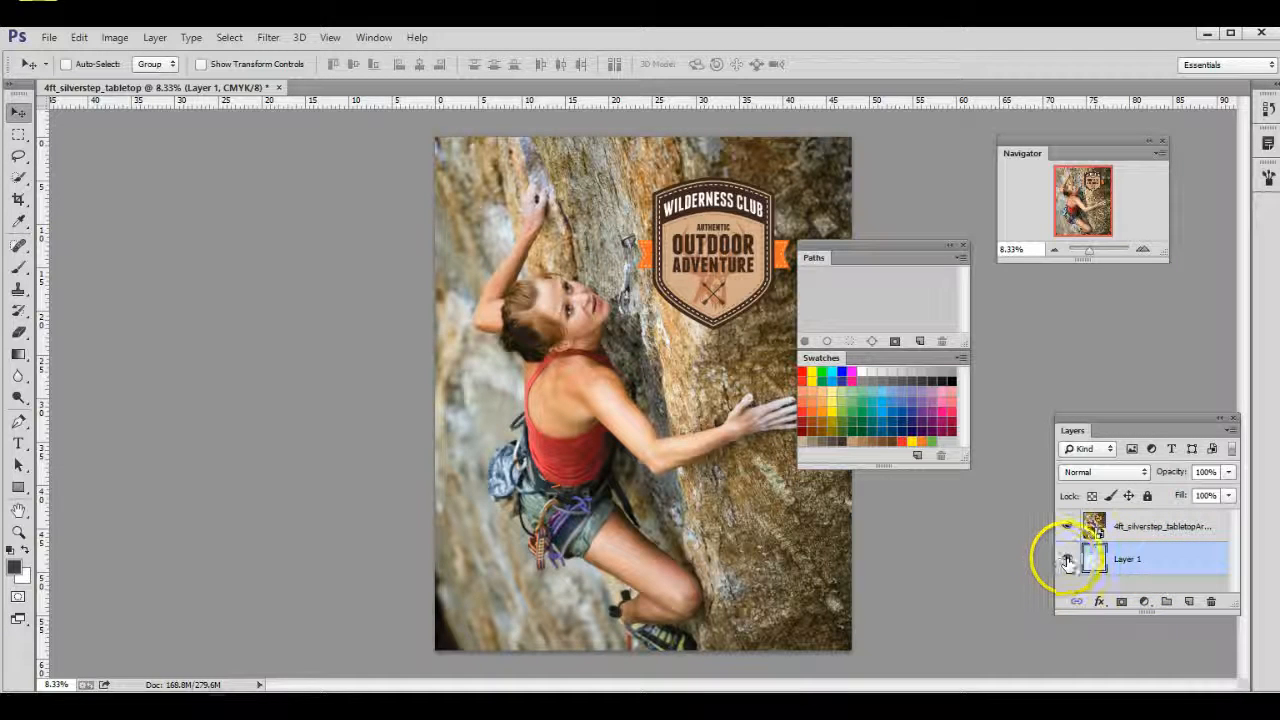
{"action": "left_click", "coordinate": [1067, 558]}
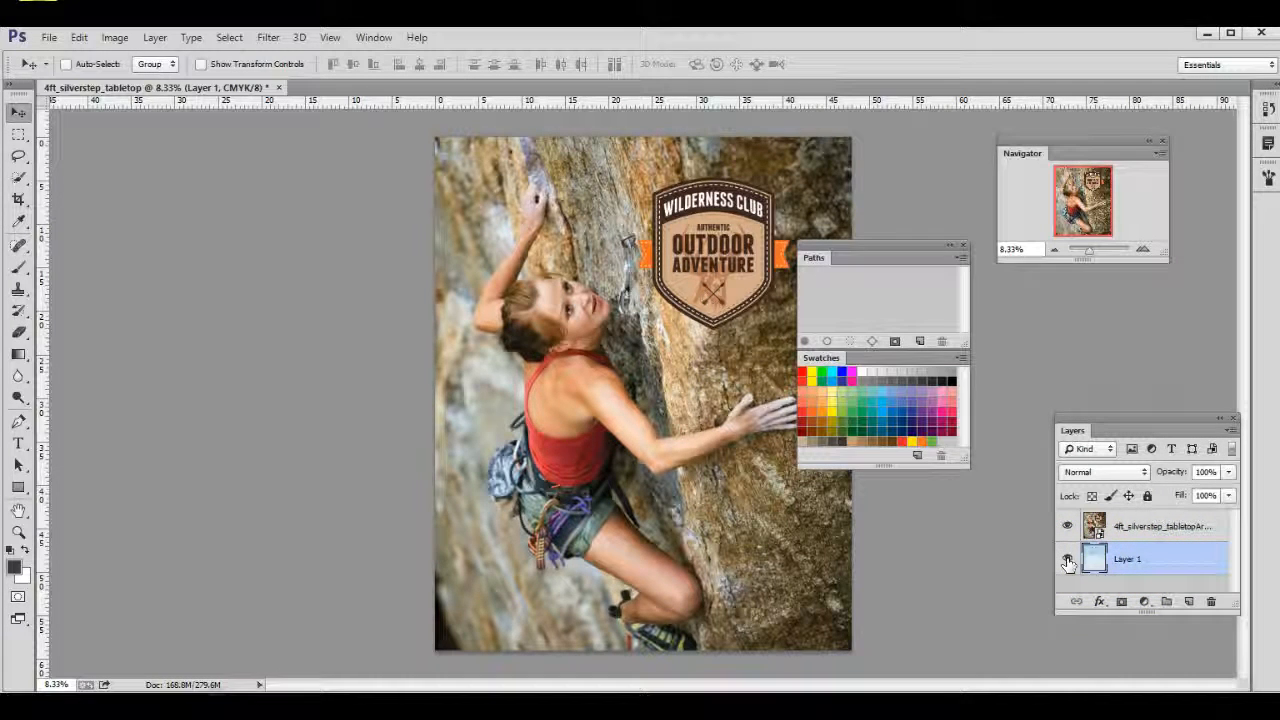
{"action": "left_click", "coordinate": [1135, 559]}
{"action": "left_click_drag", "start_coordinate": [1135, 559], "coordinate": [1208, 600]}
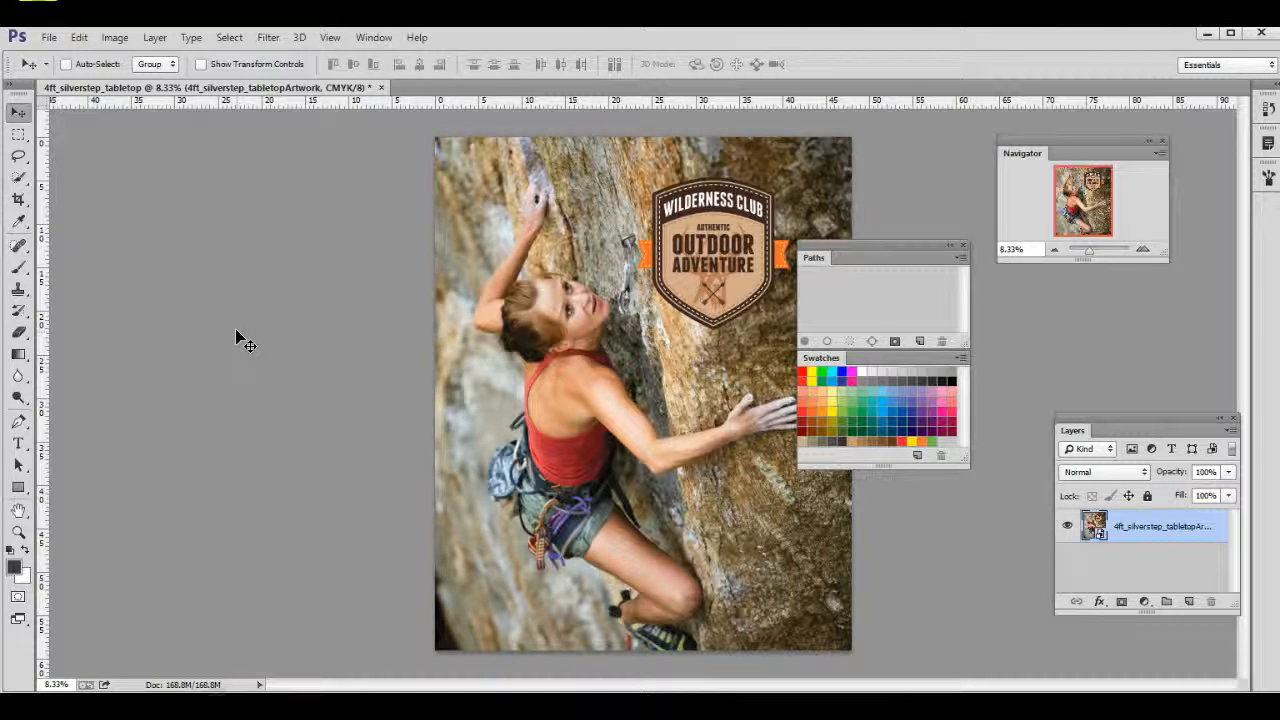
Step: Flatten the artwork into a single background layer
{"action": "left_click", "coordinate": [155, 37]}
{"action": "left_click", "coordinate": [218, 597]}
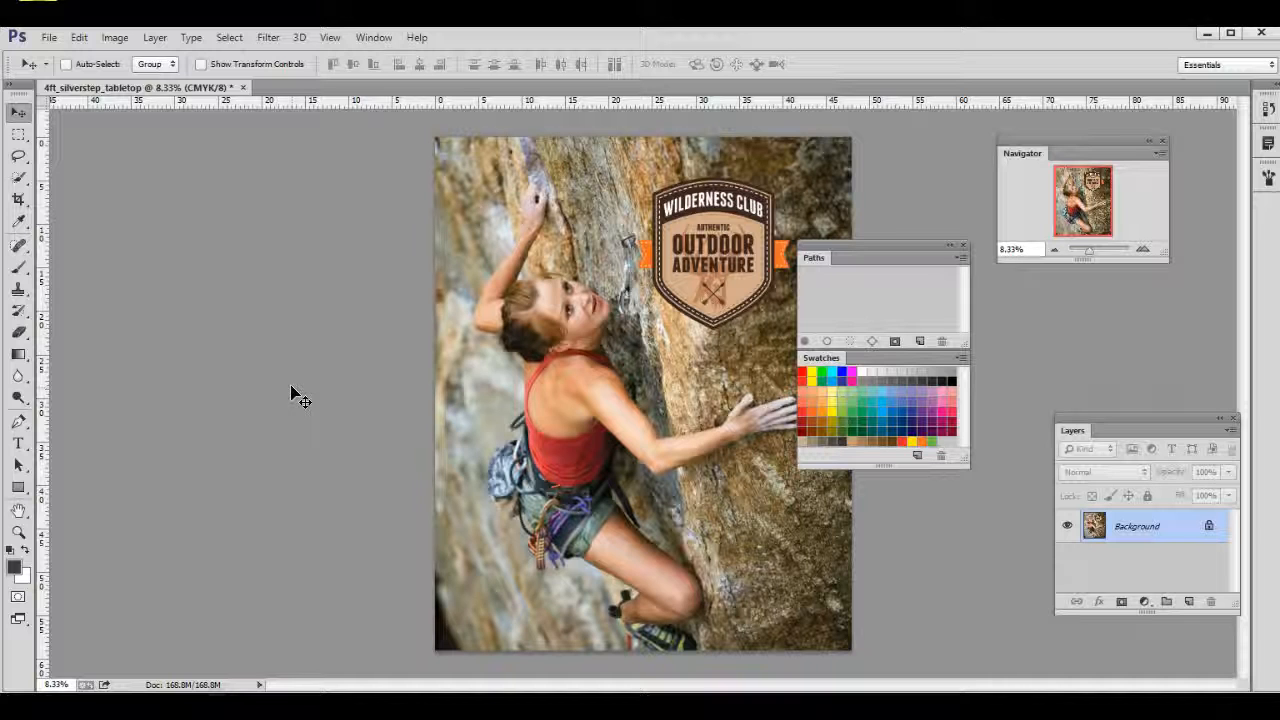
{"action": "left_click", "coordinate": [314, 393]}
Step: Start saving the flattened artwork file
{"action": "left_click", "coordinate": [48, 37]}
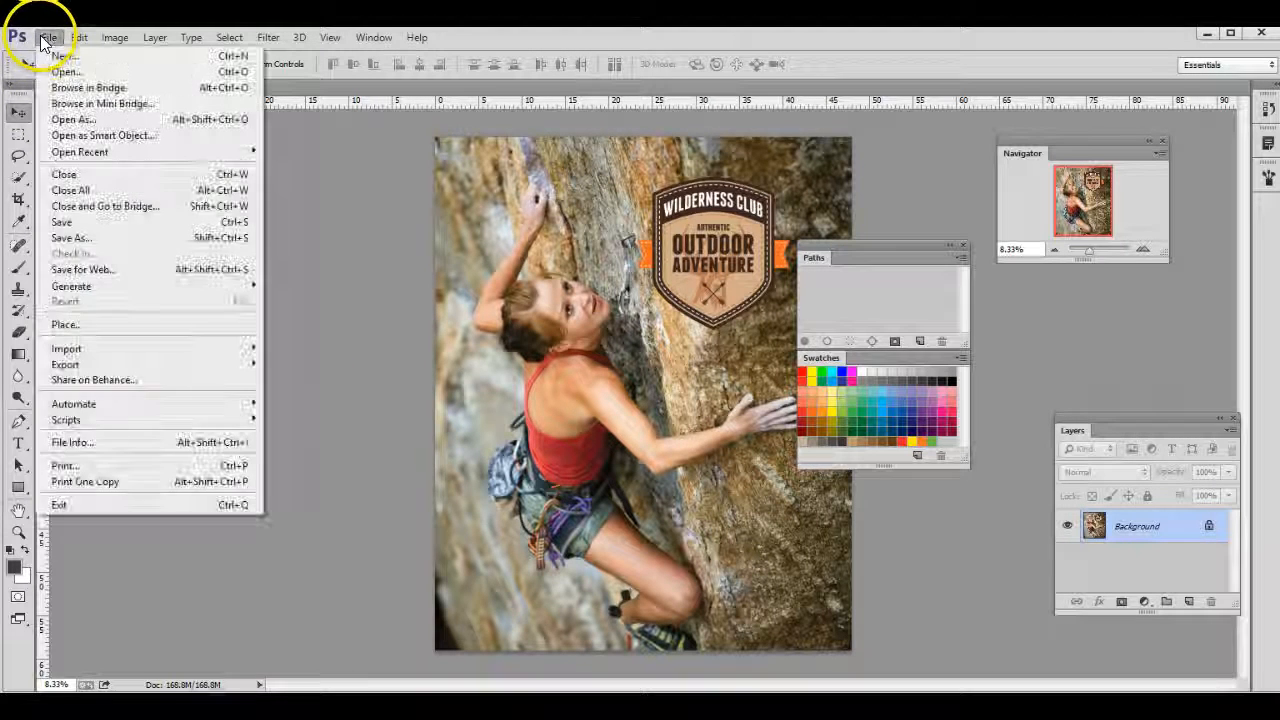